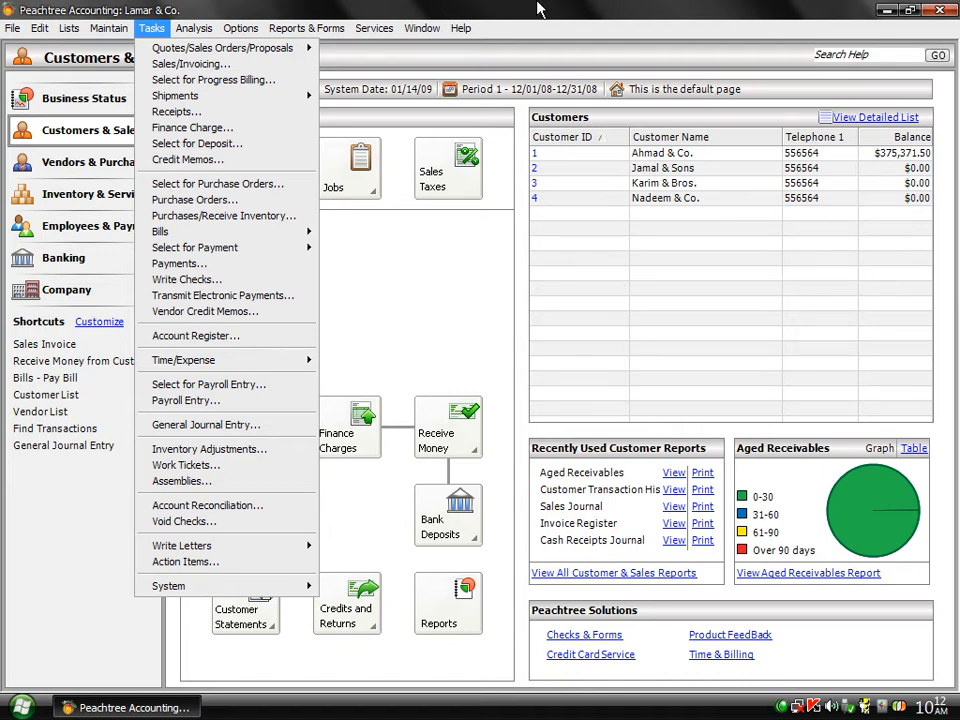
- Start a new sales invoice for the customer Jamal & Sons
{"action": "left_click", "coordinate": [178, 65]}
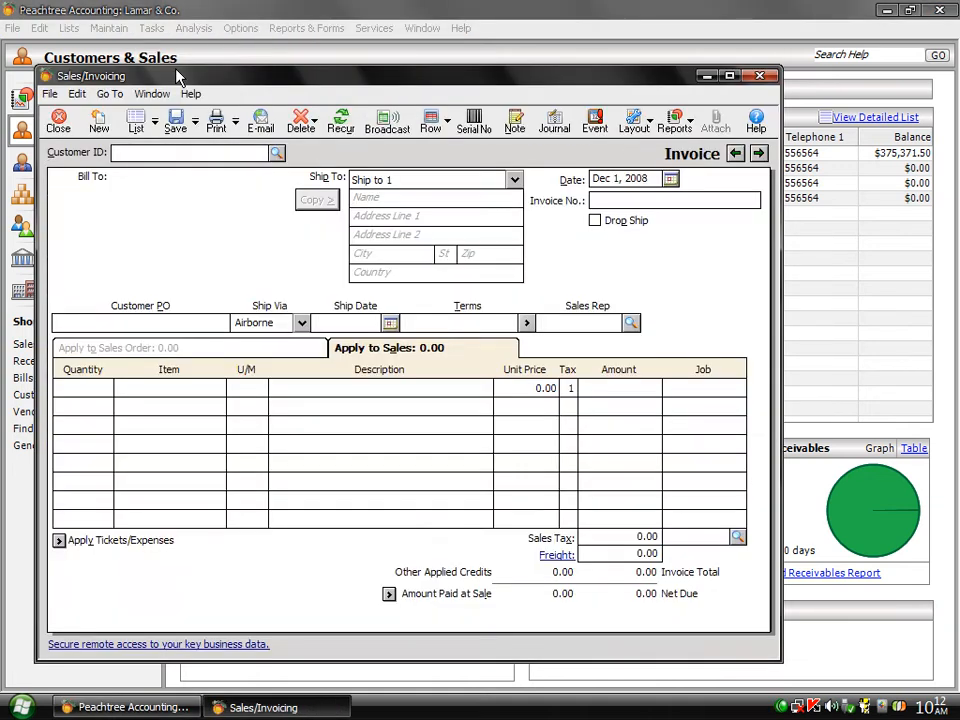
{"action": "left_click", "coordinate": [277, 153]}
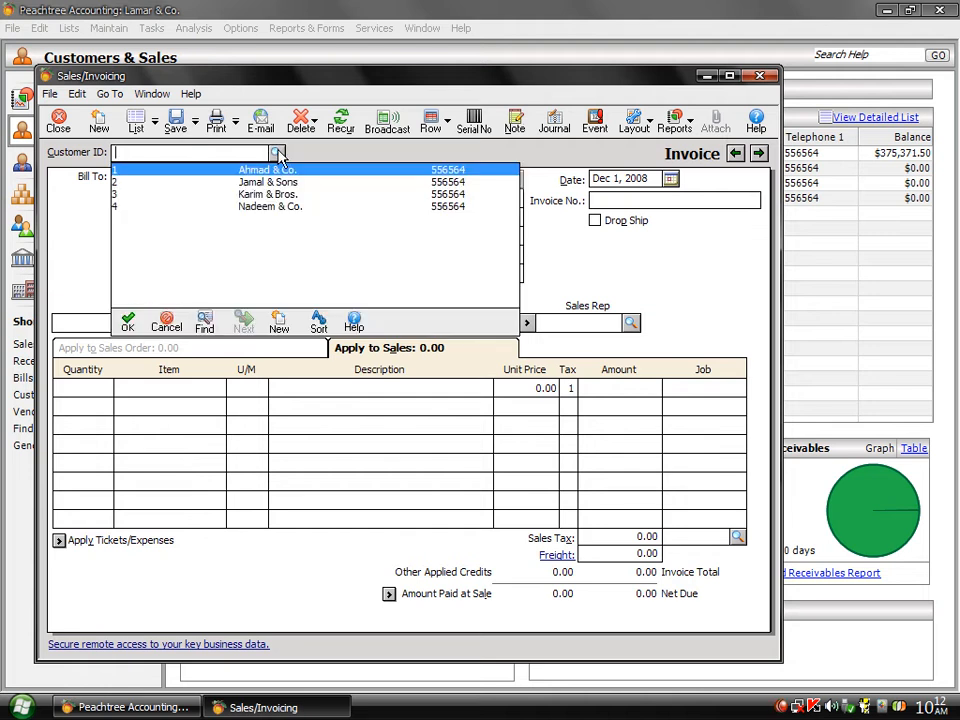
{"action": "double_click", "coordinate": [240, 183]}
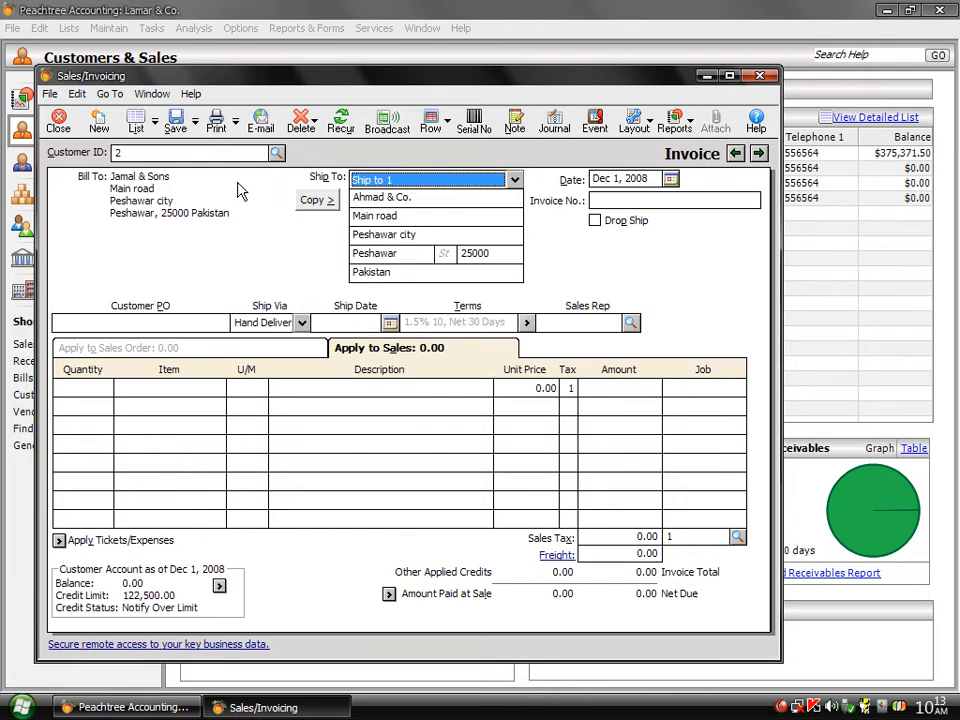
- Add an invoice line for a quantity of 12 of item 1, Pentium IV
{"action": "left_click", "coordinate": [82, 389]}
{"action": "type", "text": "12"}
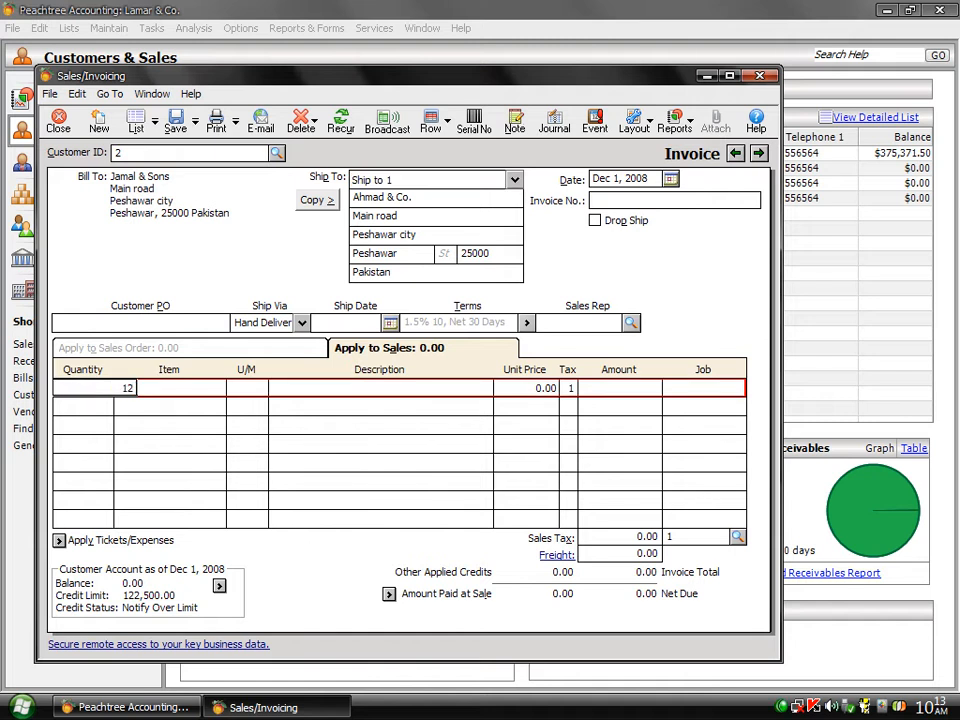
{"action": "key", "text": "Tab"}
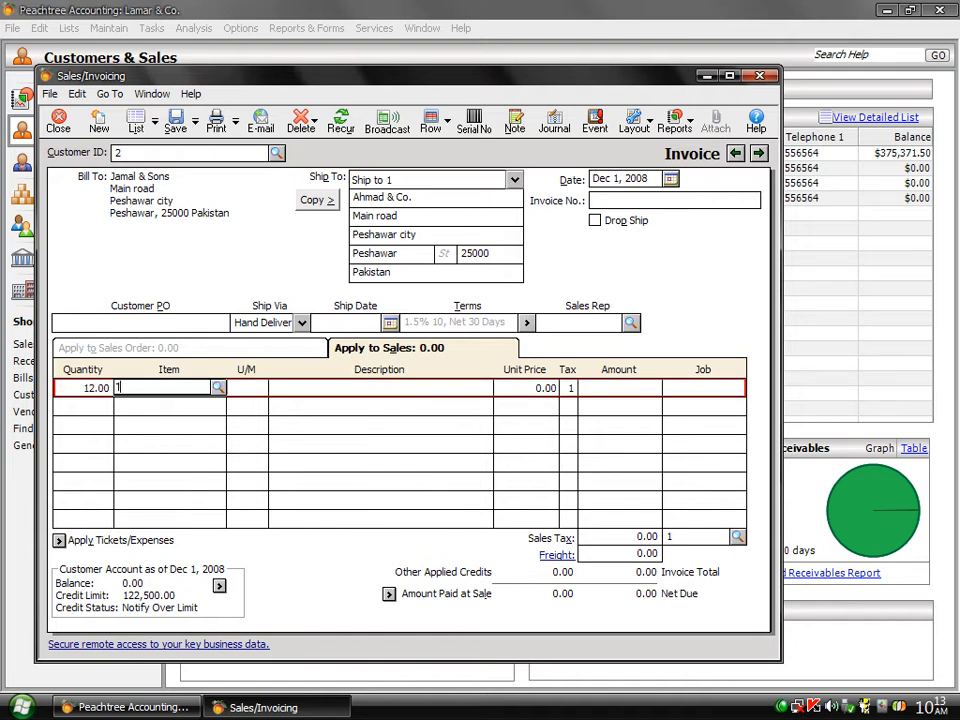
{"action": "type", "text": "1"}
{"action": "key", "text": "Tab"}
{"action": "key", "text": "Return"}
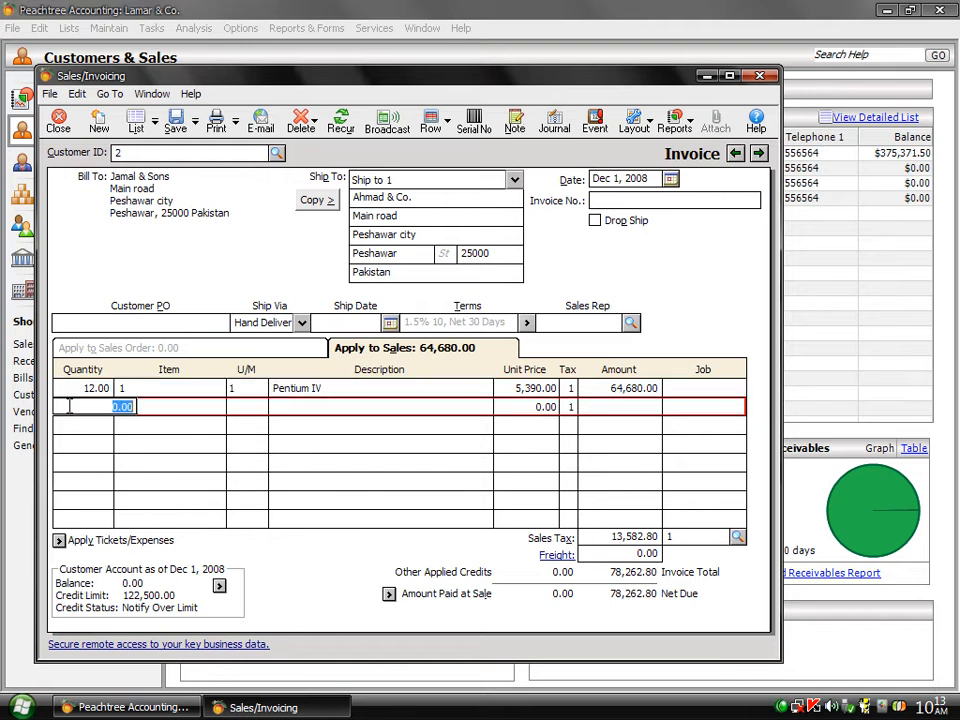
- Add a second invoice line for a quantity of 12 of item 3, Mouse & Keyboard
{"action": "type", "text": "12"}
{"action": "key", "text": "Tab"}
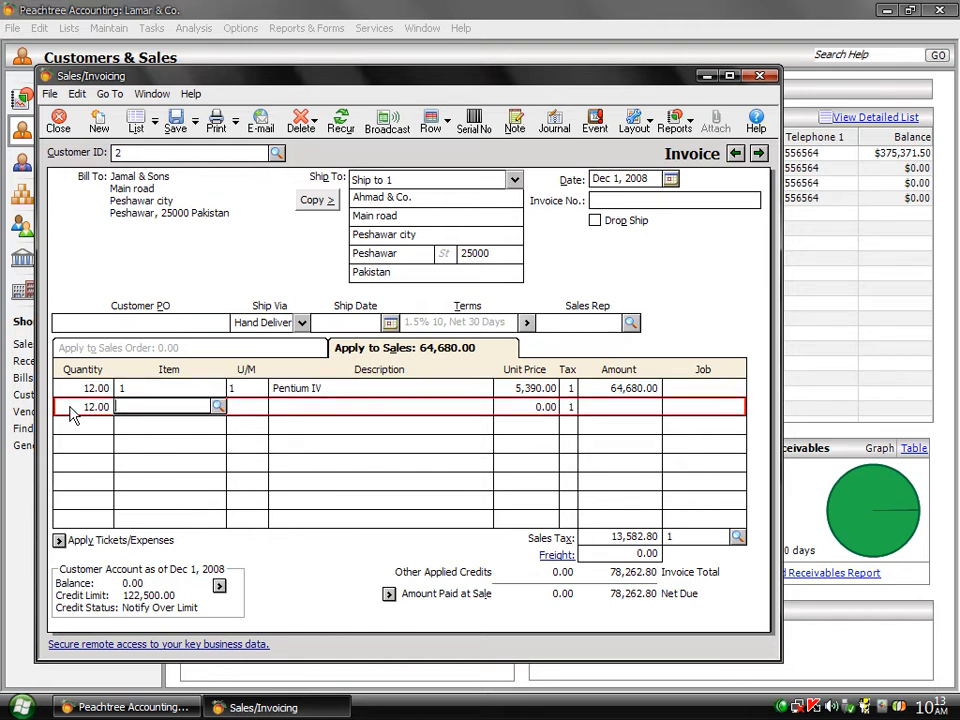
{"action": "type", "text": "3"}
{"action": "key", "text": "Tab"}
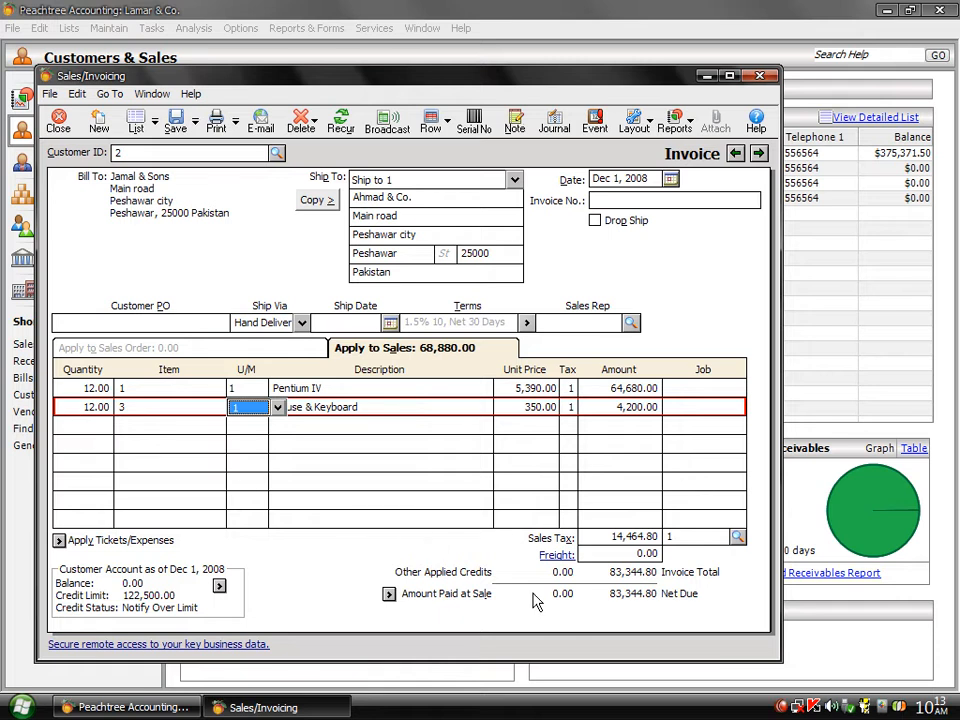
- Set the invoice's freight charge to 500 and its invoice number to 22123
{"action": "left_click", "coordinate": [628, 553]}
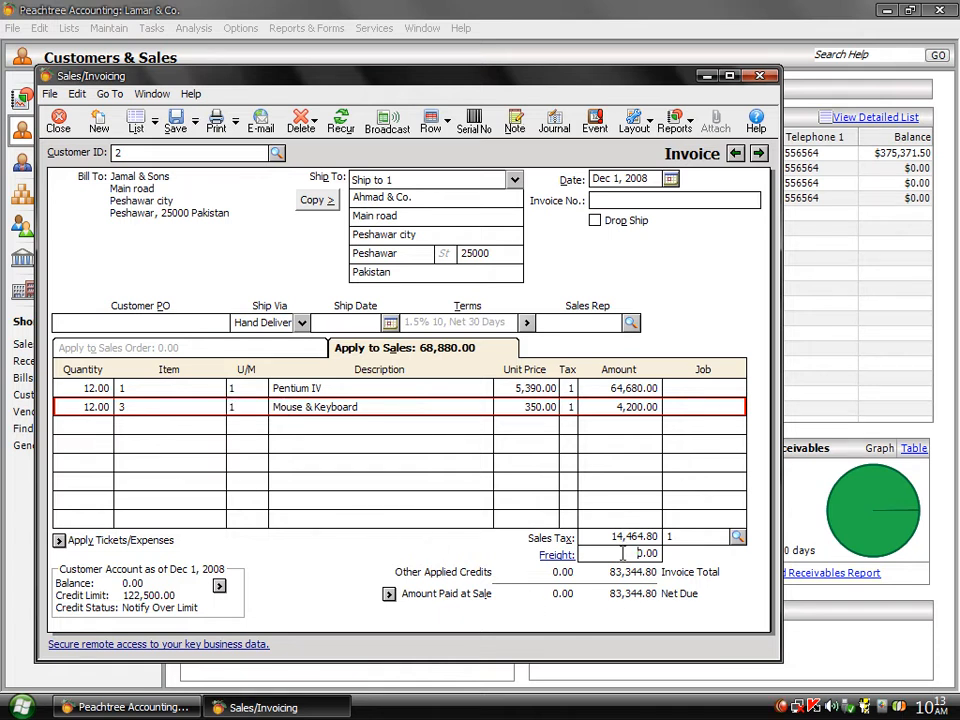
{"action": "type", "text": "500"}
{"action": "key", "text": "Tab"}
{"action": "left_click", "coordinate": [661, 203]}
{"action": "type", "text": "22123"}
- Save and close the sales invoice, and refresh the customer balances on the Customers & Sales page
{"action": "left_click", "coordinate": [185, 117]}
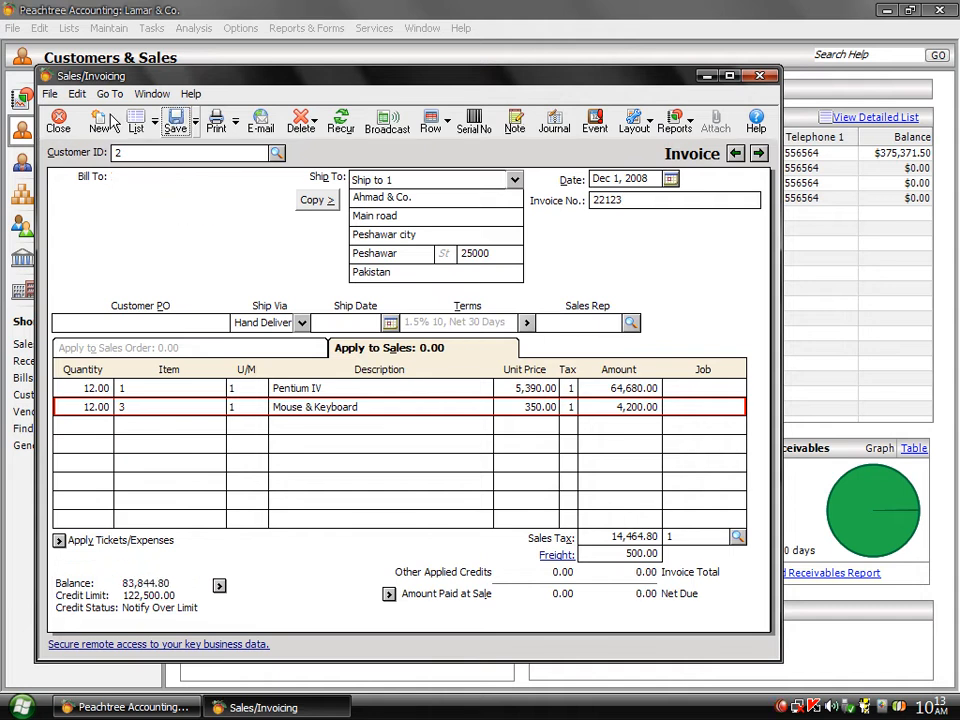
{"action": "left_click", "coordinate": [57, 119]}
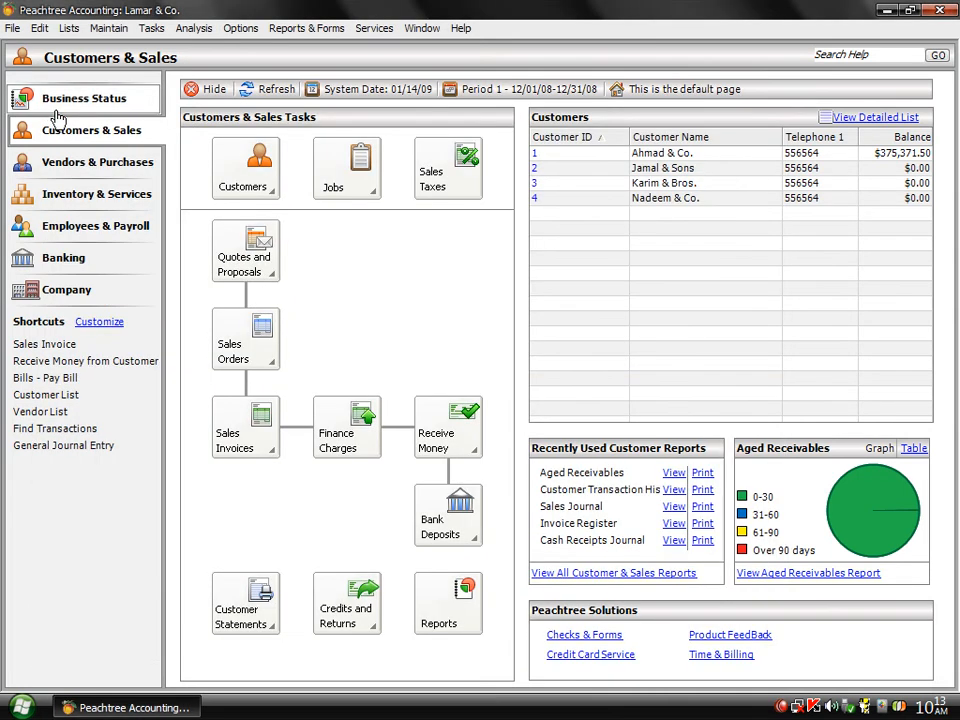
{"action": "left_click", "coordinate": [267, 91]}
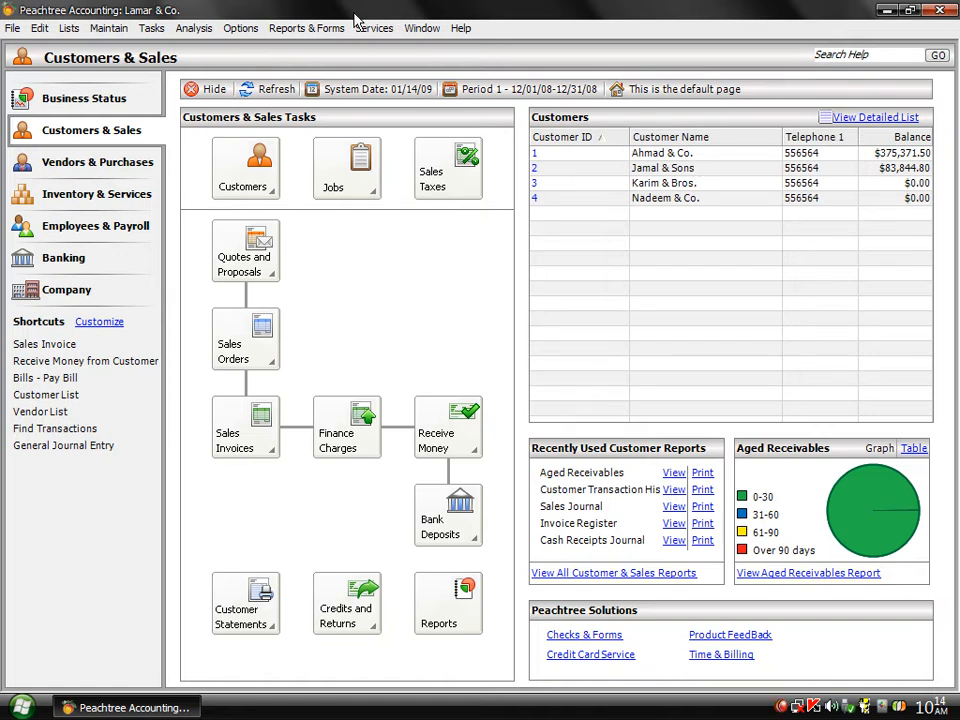
- Start a new customer receipt
{"action": "left_click", "coordinate": [150, 28]}
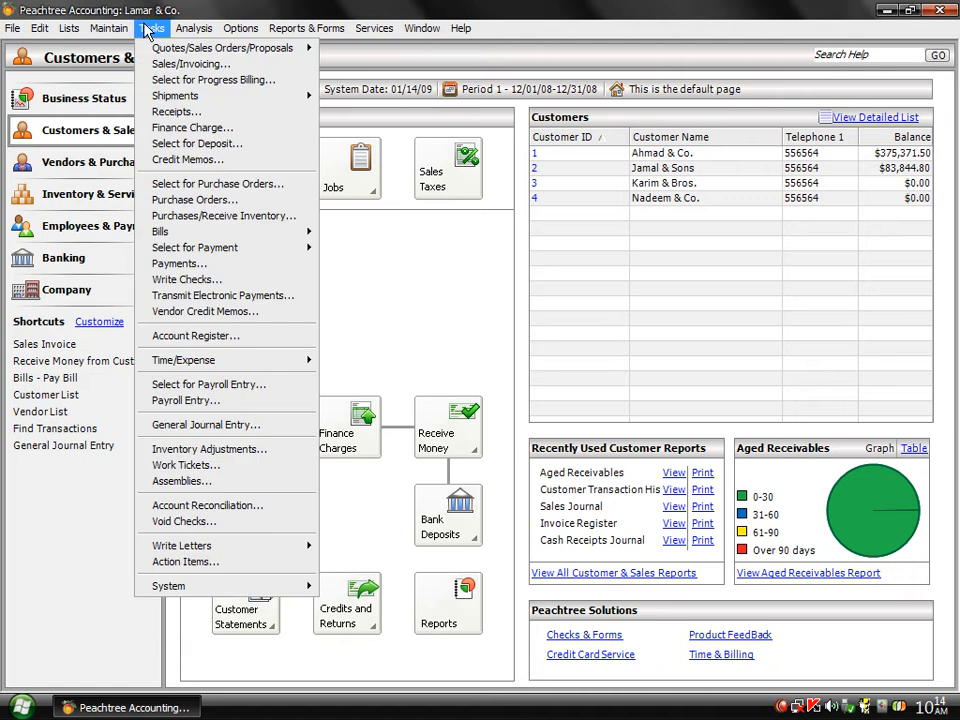
{"action": "left_click", "coordinate": [148, 114]}
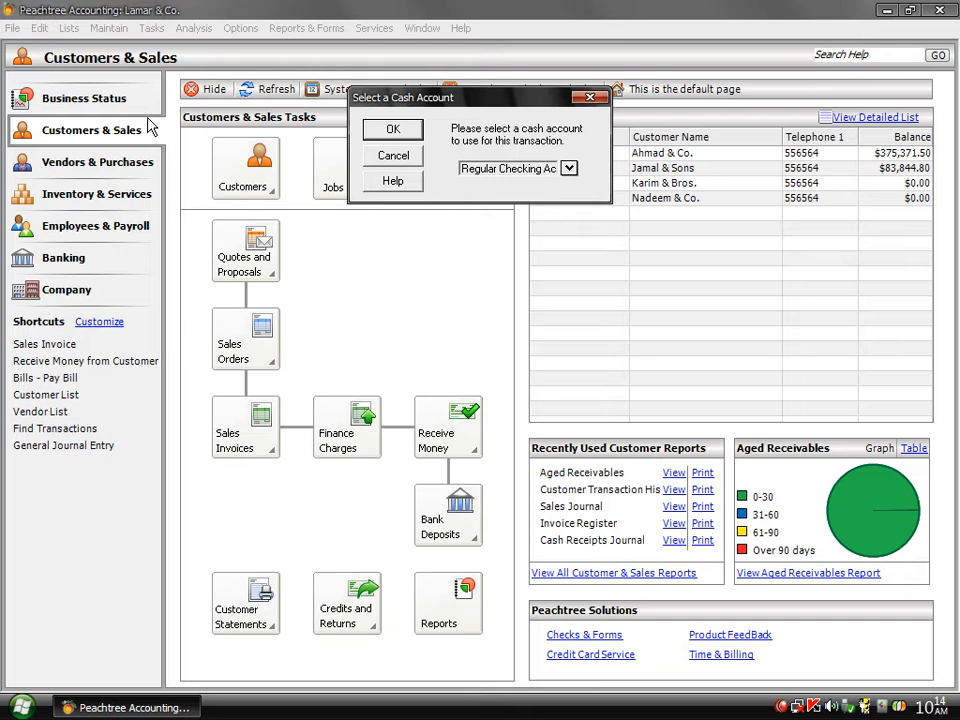
{"action": "left_click", "coordinate": [569, 170]}
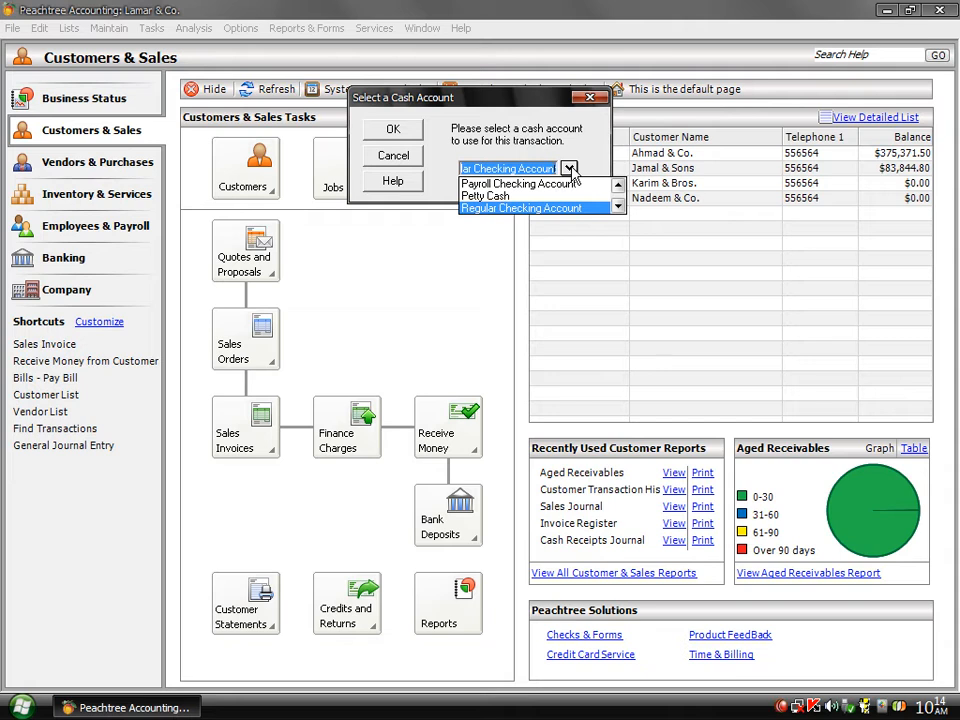
{"action": "left_click", "coordinate": [618, 187]}
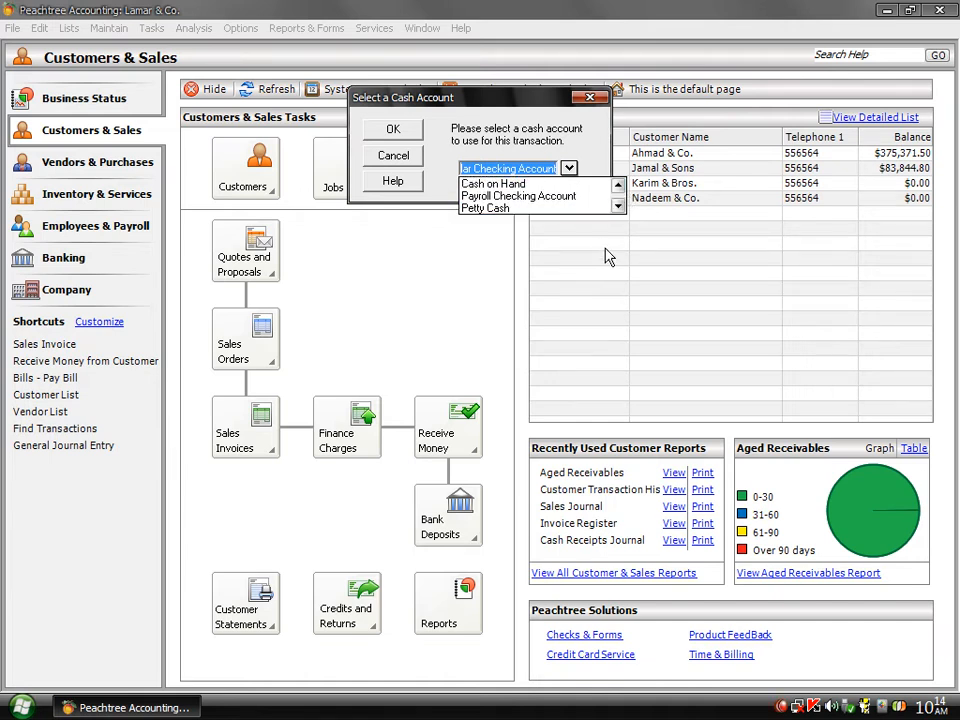
{"action": "left_click", "coordinate": [520, 184]}
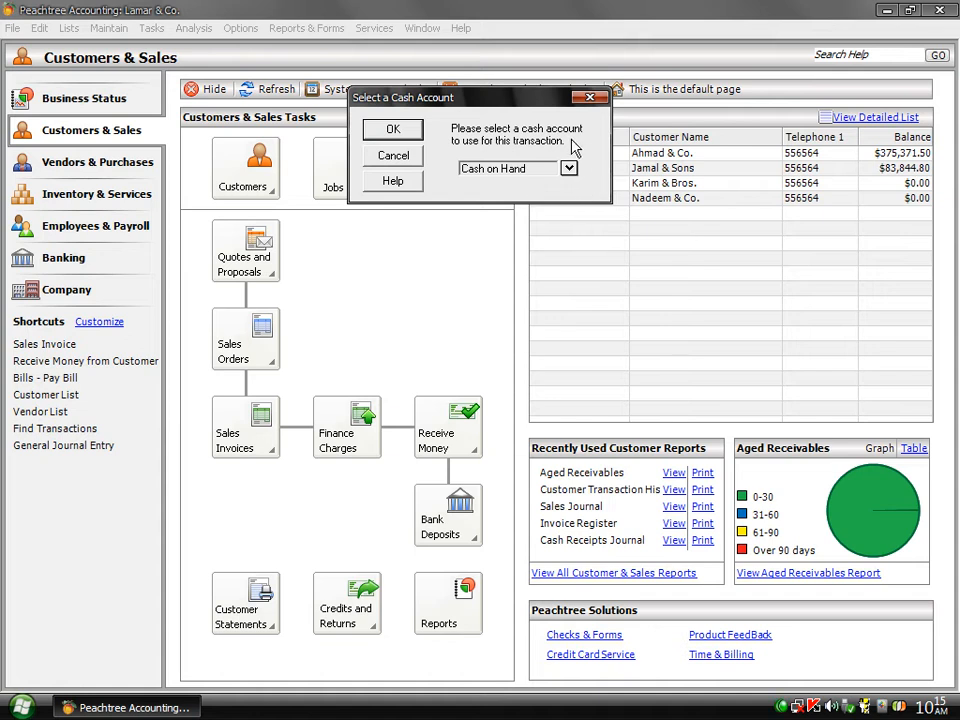
- Choose UBL Current as the cash account for the receipt and confirm the selection
{"action": "left_click", "coordinate": [568, 169]}
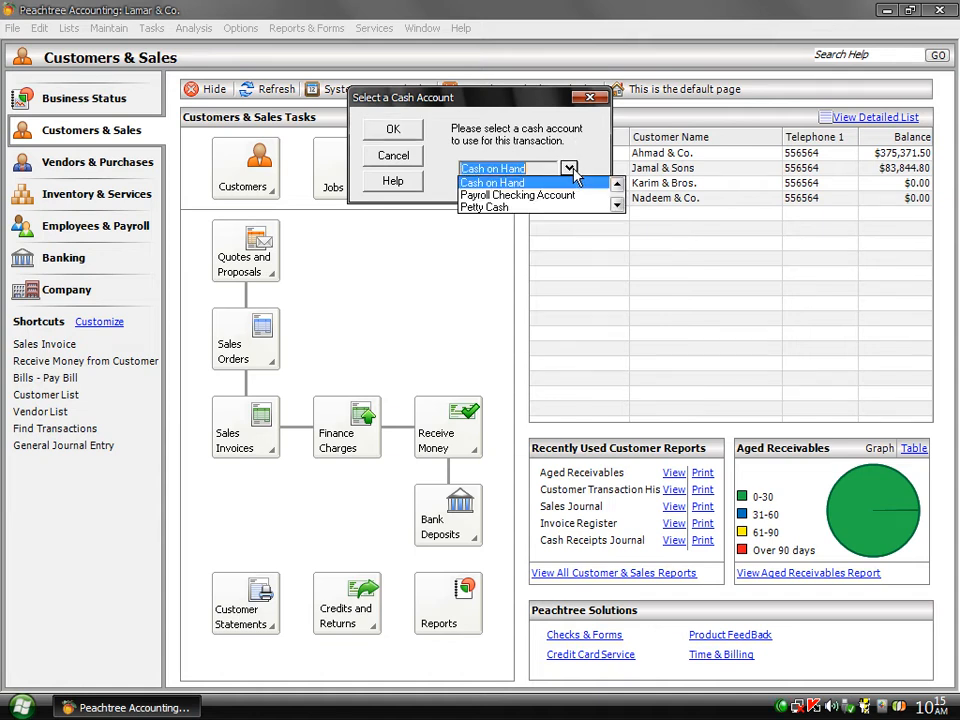
{"action": "left_click", "coordinate": [616, 205]}
{"action": "left_click", "coordinate": [616, 205]}
{"action": "left_click", "coordinate": [616, 205]}
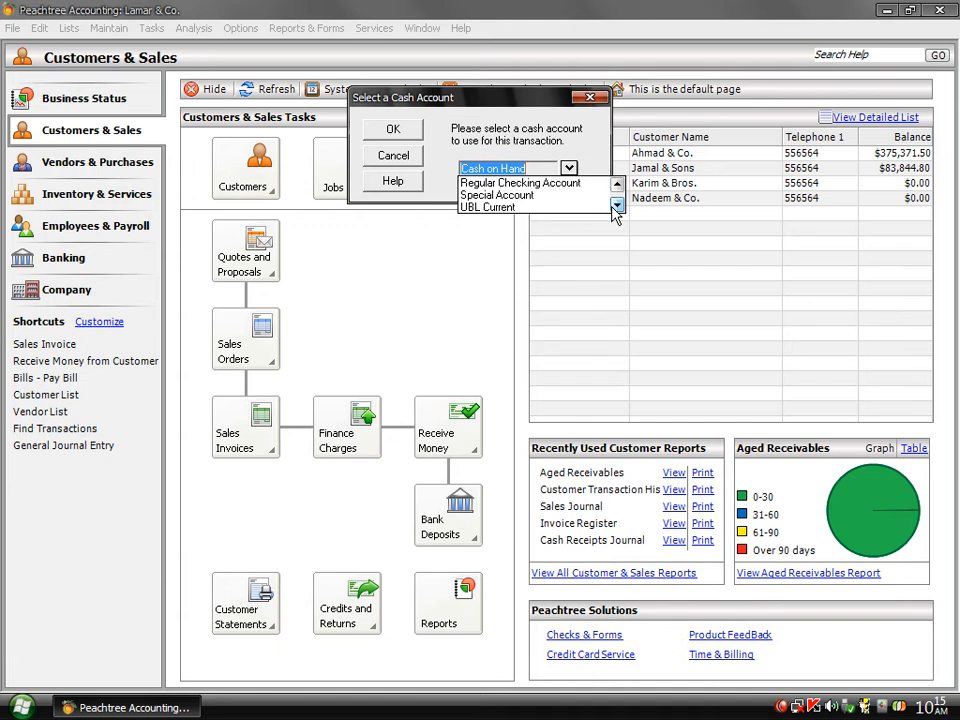
{"action": "left_click", "coordinate": [494, 208]}
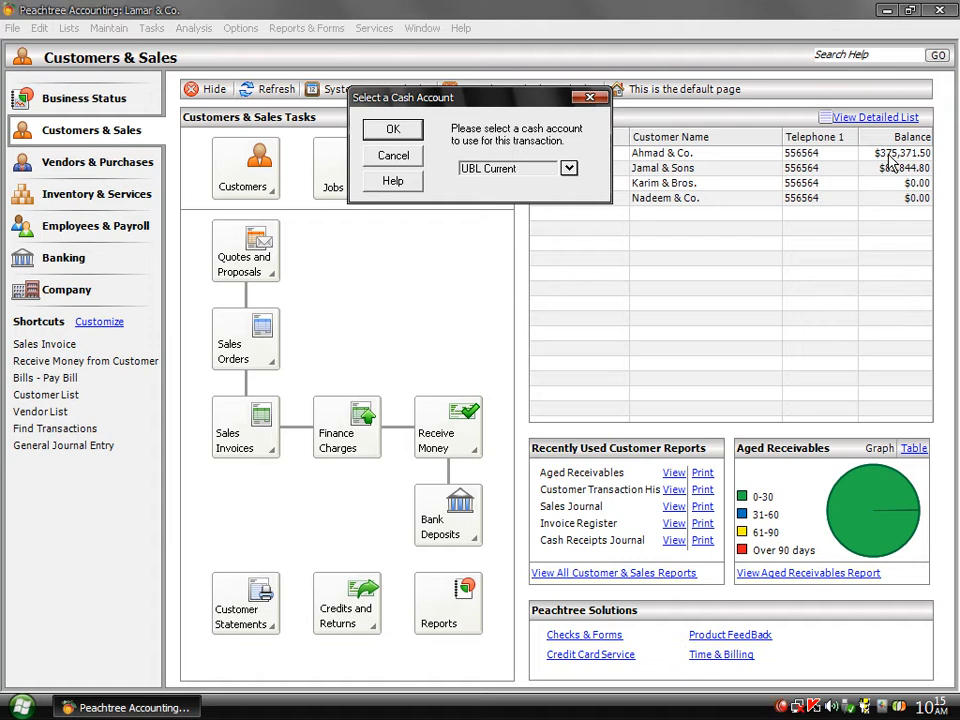
{"action": "left_click", "coordinate": [393, 131]}
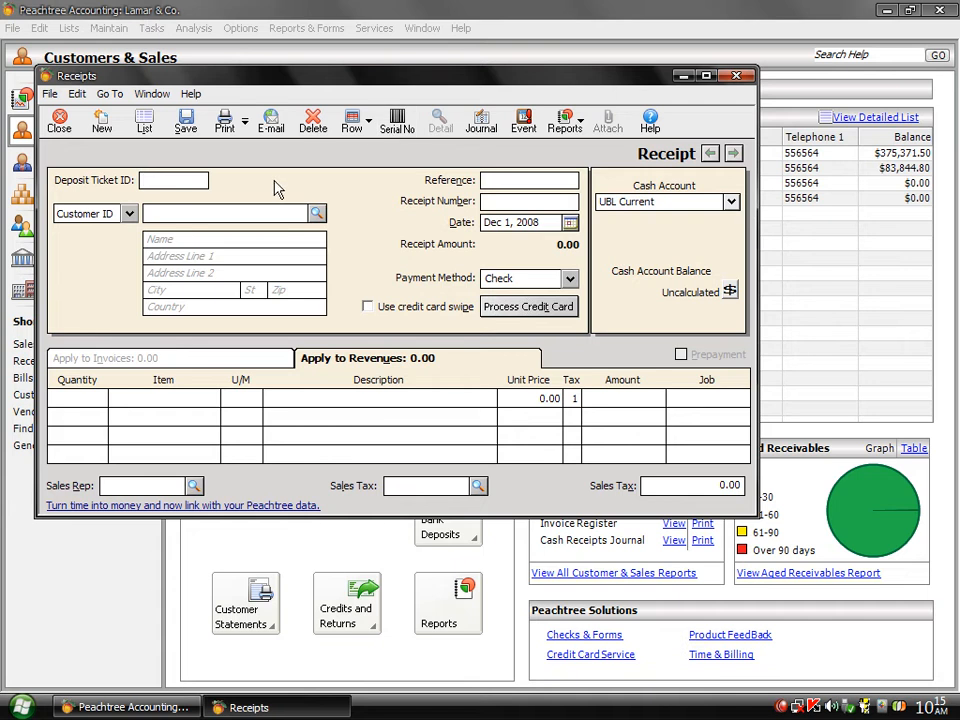
- Select Ahmad & Co. as the paying customer and mark invoices 0001 and 2234 for payment
{"action": "left_click", "coordinate": [316, 216]}
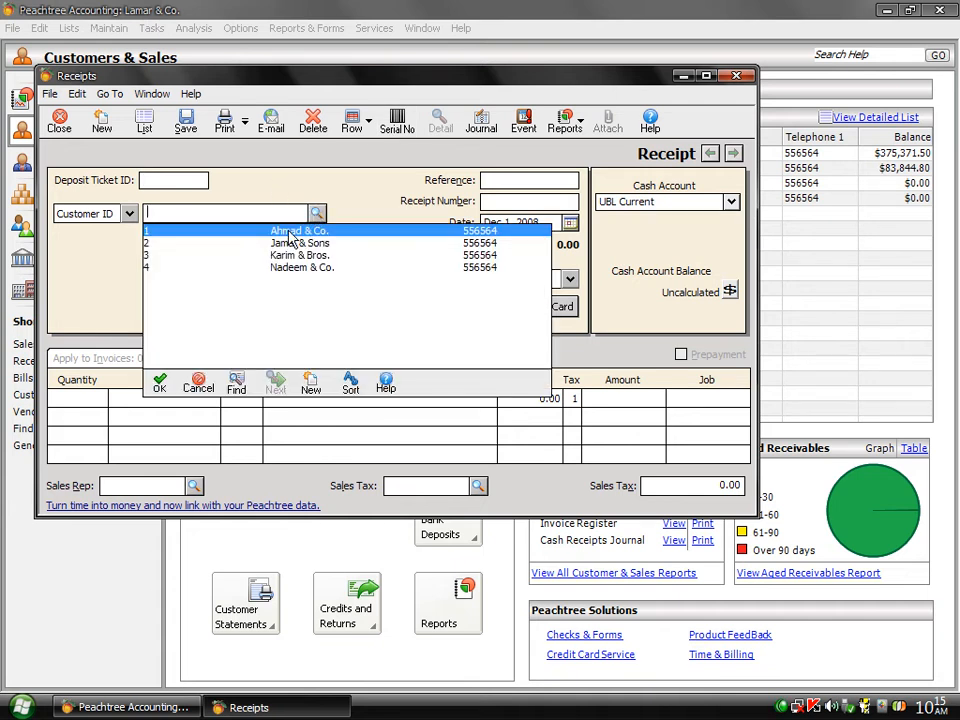
{"action": "double_click", "coordinate": [295, 231]}
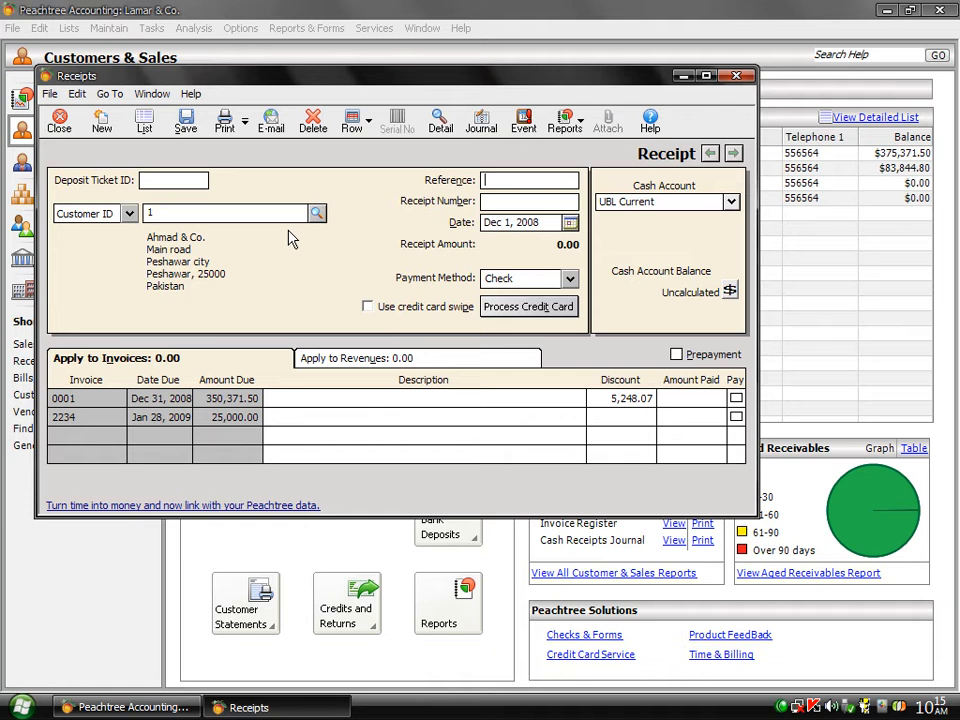
{"action": "left_click", "coordinate": [98, 402]}
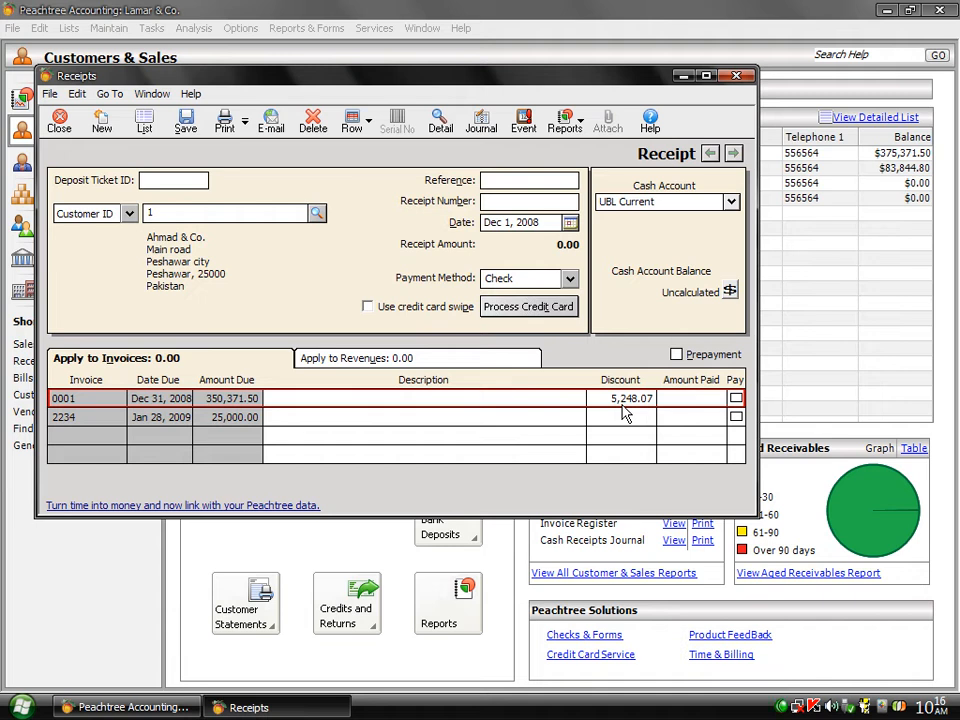
{"action": "left_click", "coordinate": [736, 399]}
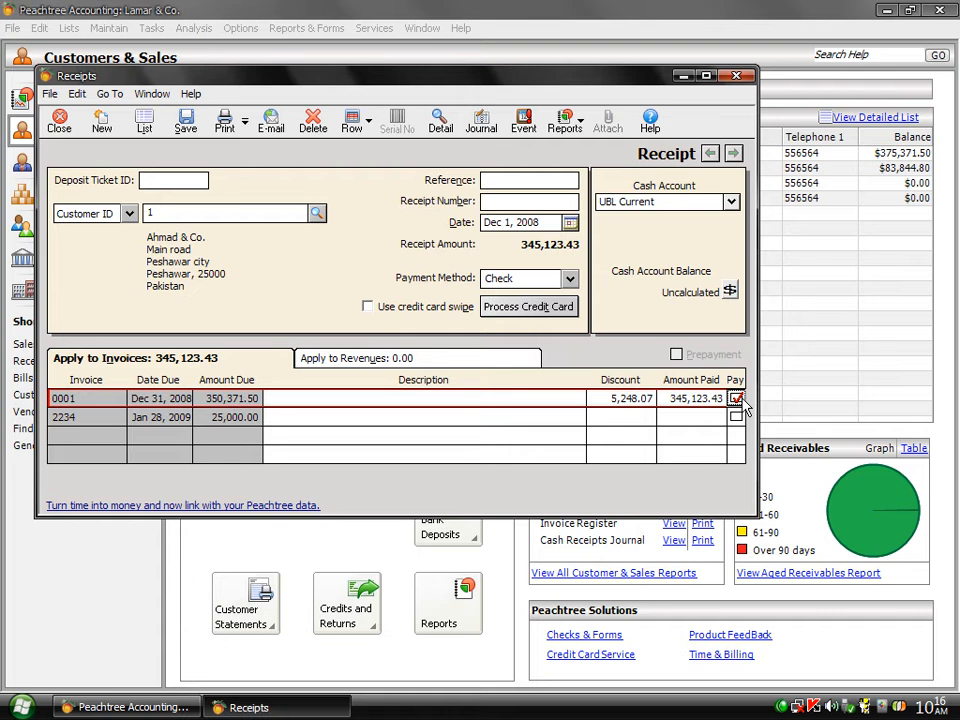
{"action": "left_click", "coordinate": [667, 398]}
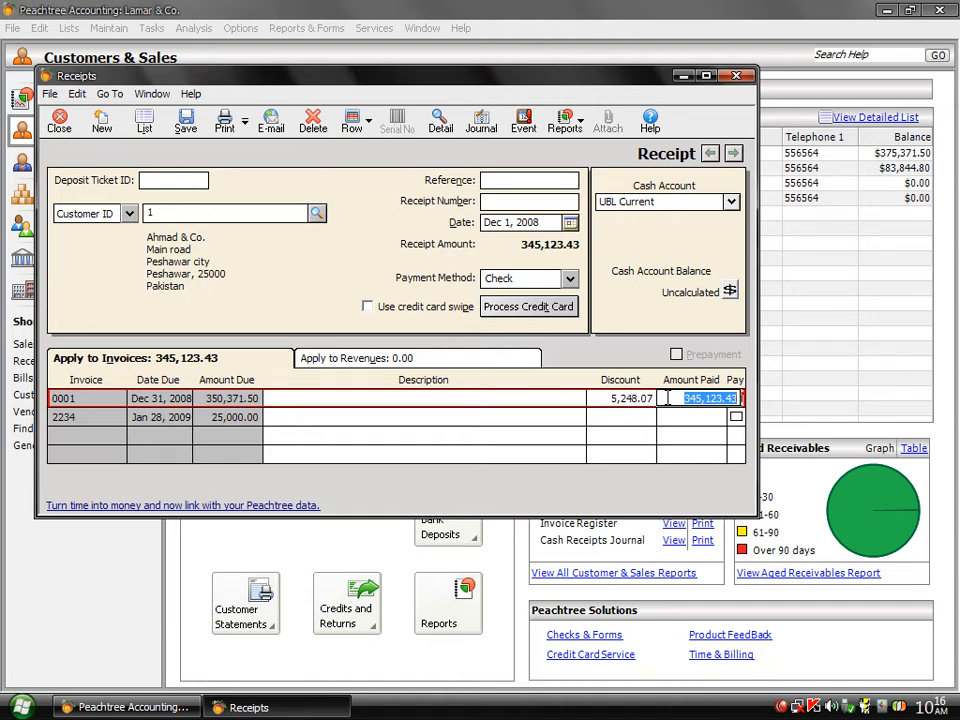
{"action": "left_click", "coordinate": [577, 417]}
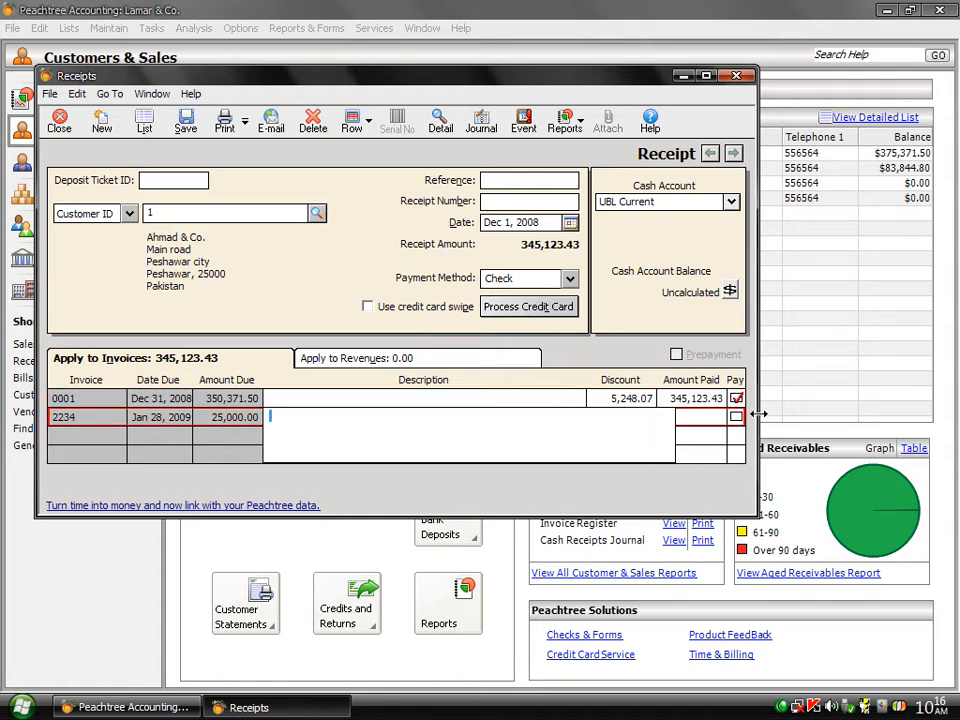
{"action": "left_click", "coordinate": [736, 418]}
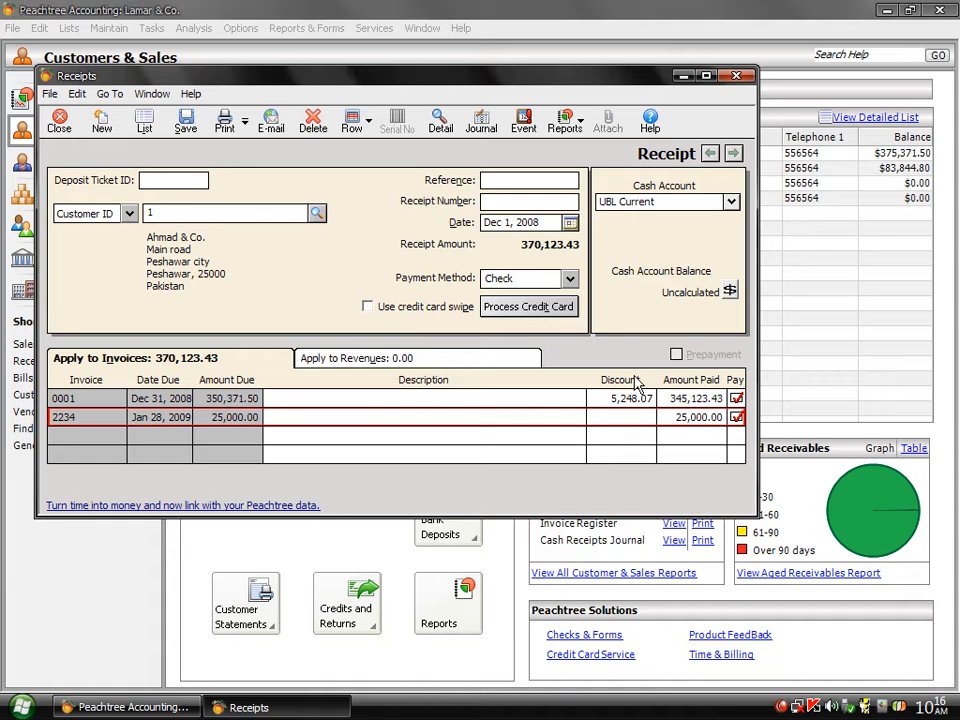
- Set the receipt's reference to 54567 and its receipt number to 111
{"action": "left_click", "coordinate": [545, 180]}
{"action": "type", "text": "34343"}
{"action": "key", "text": "BackSpace"}
{"action": "key", "text": "BackSpace"}
{"action": "key", "text": "BackSpace"}
{"action": "key", "text": "BackSpace"}
{"action": "key", "text": "BackSpace"}
{"action": "type", "text": "54567"}
{"action": "left_click", "coordinate": [486, 201]}
{"action": "type", "text": "111"}
{"action": "type", "text": "2323"}
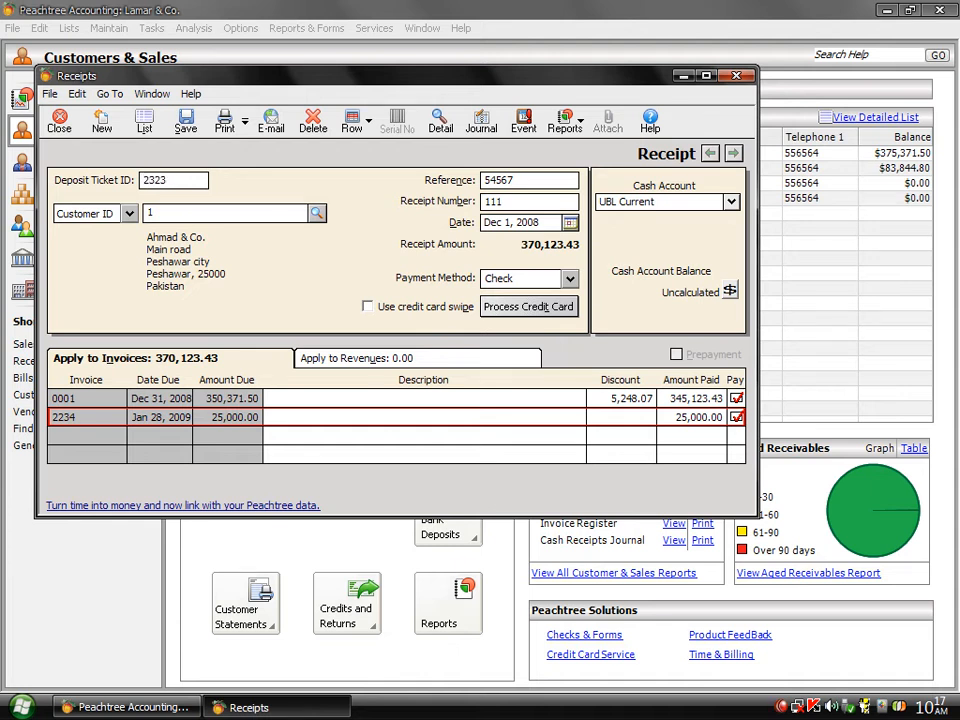
{"action": "key", "text": "BackSpace"}
{"action": "key", "text": "BackSpace"}
{"action": "key", "text": "BackSpace"}
{"action": "key", "text": "BackSpace"}
{"action": "left_click", "coordinate": [570, 281]}
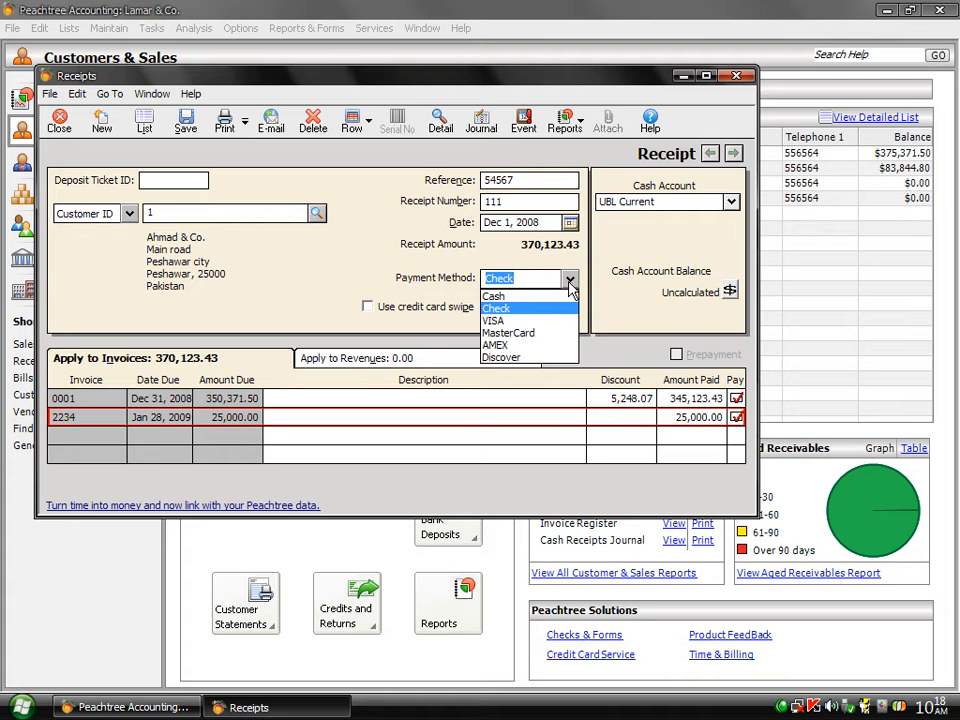
{"action": "left_click", "coordinate": [570, 281]}
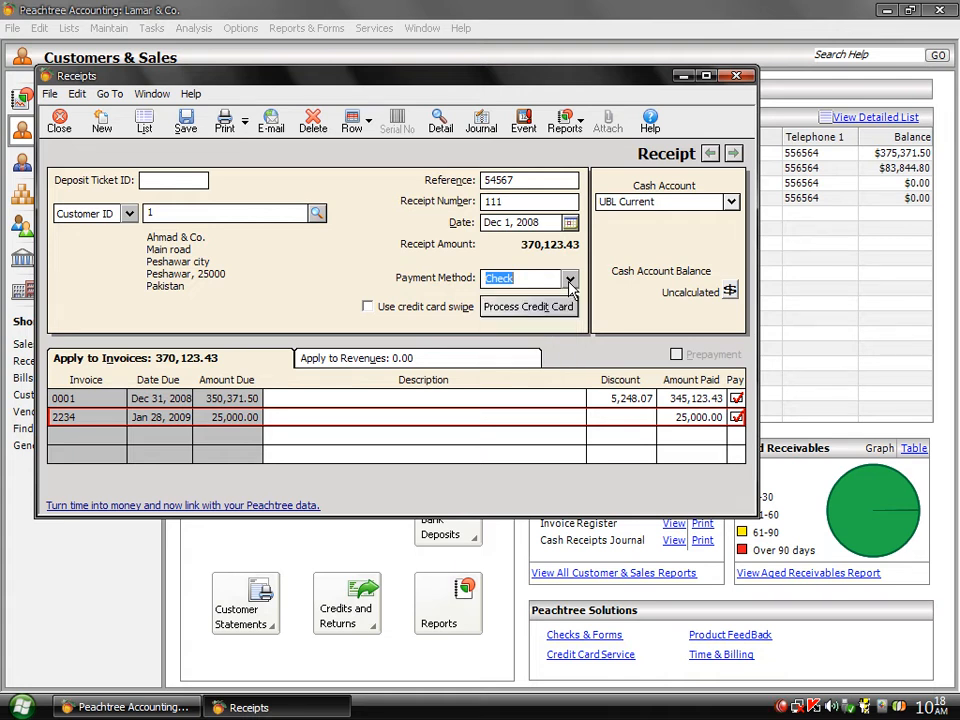
- Save the receipt, calculating the cash account balance before and after saving, and close the Receipts window
{"action": "left_click", "coordinate": [731, 293]}
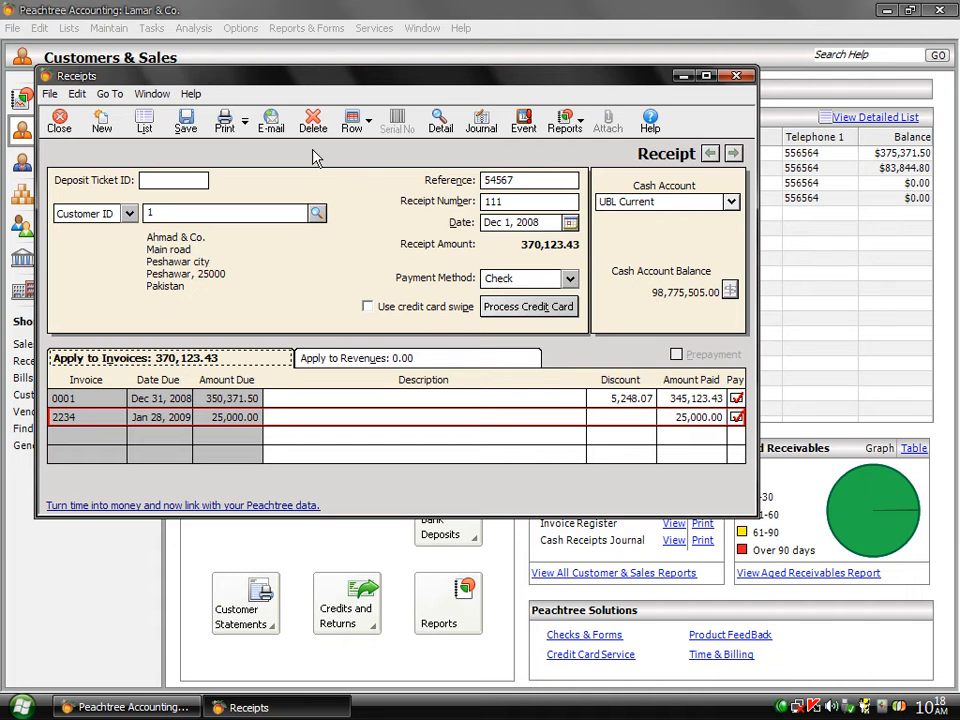
{"action": "left_click", "coordinate": [180, 112]}
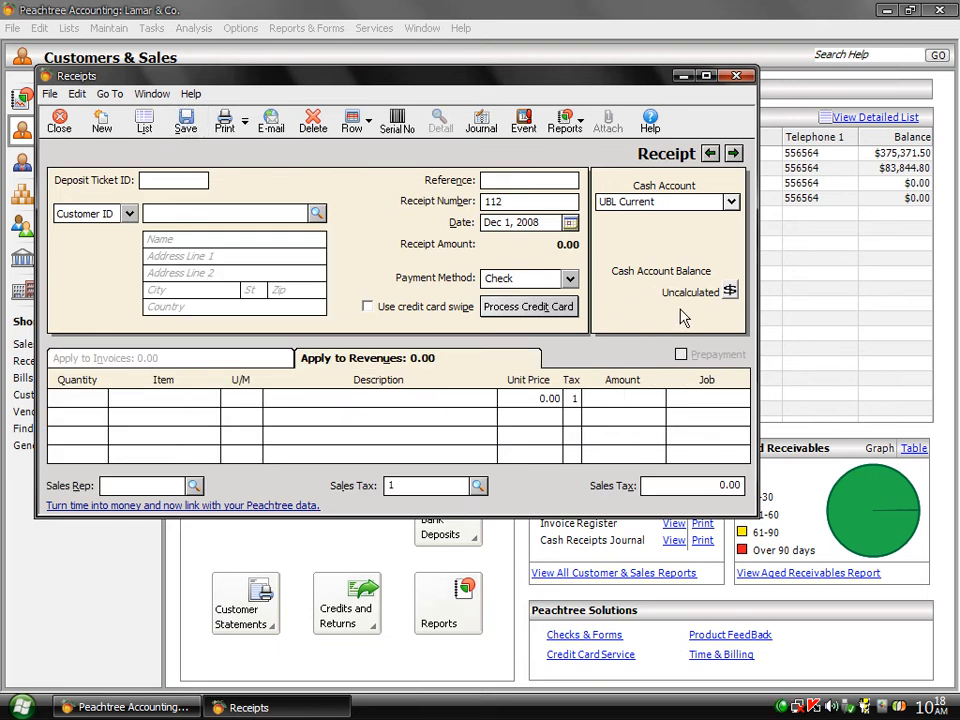
{"action": "left_click", "coordinate": [729, 291]}
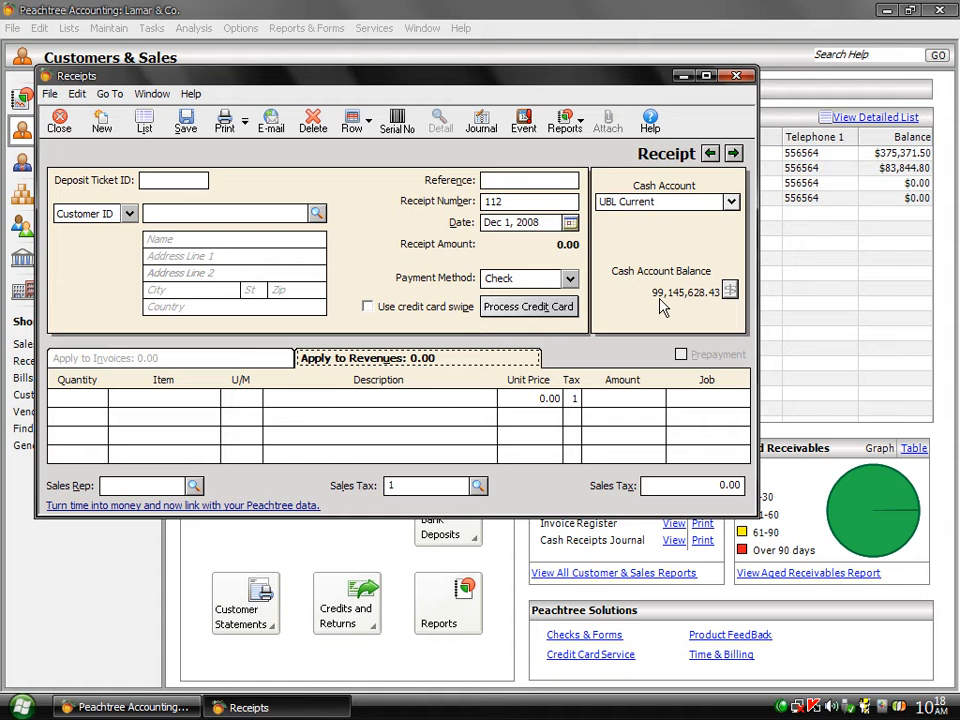
{"action": "left_click", "coordinate": [70, 133]}
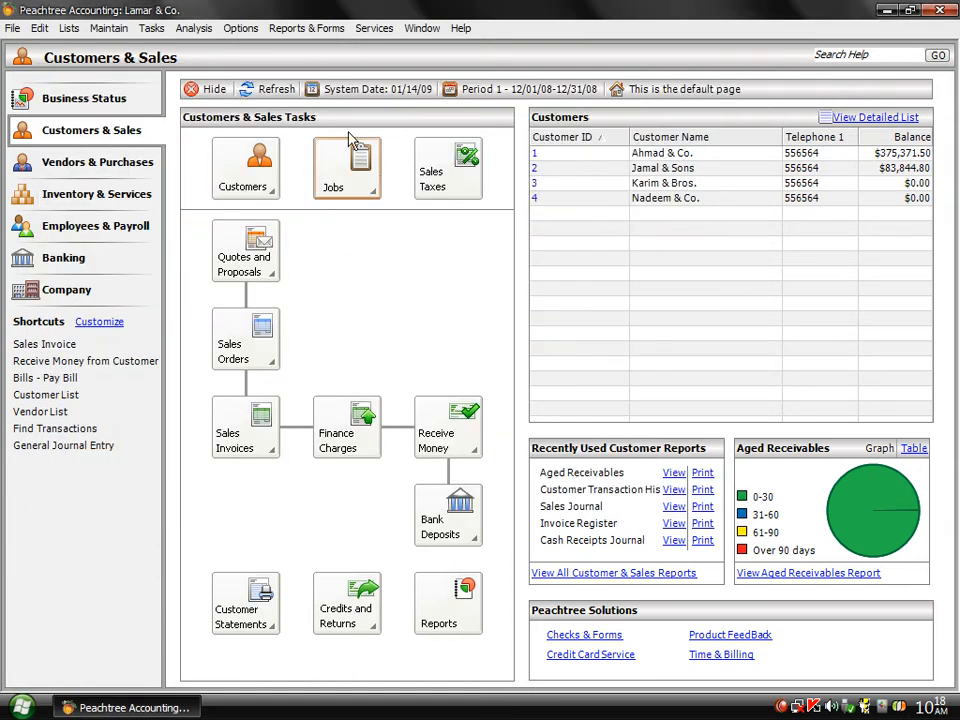
- Refresh the customer balances and display the Business Status overview to check the effect of the saved receipt
{"action": "left_click", "coordinate": [267, 90]}
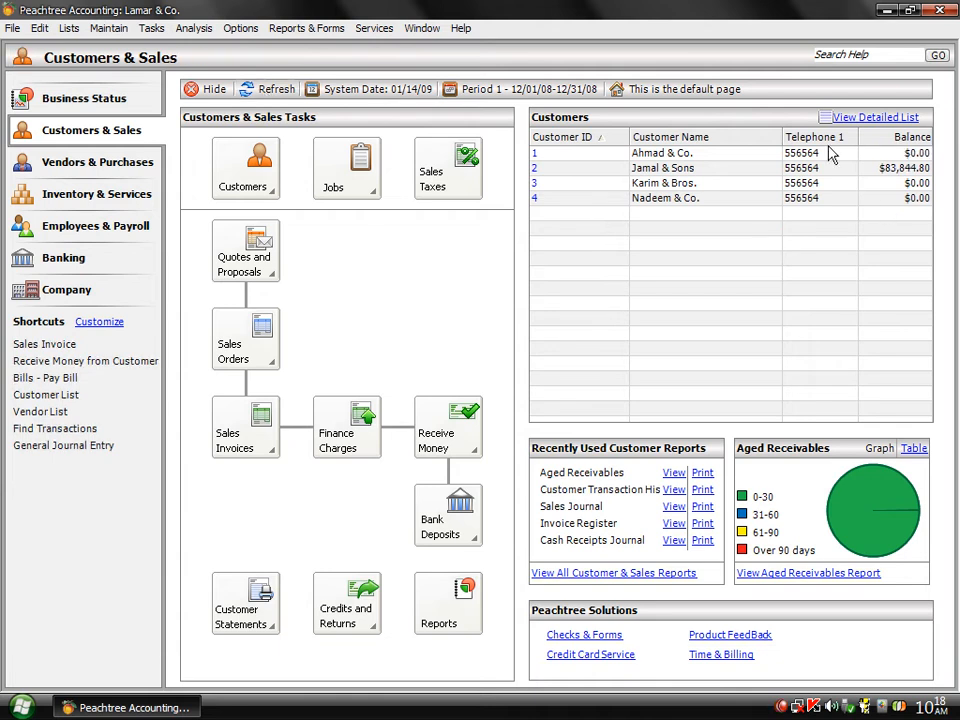
{"action": "left_click", "coordinate": [87, 106]}
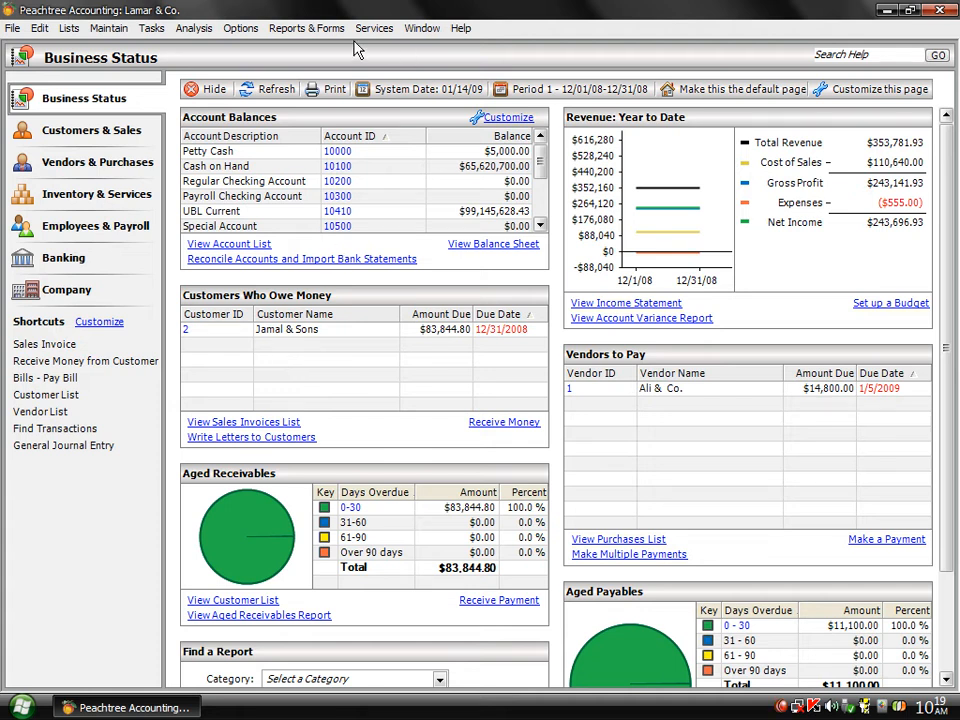
- Display the General Ledger Trial Balance report from the General Ledger reports
{"action": "left_click", "coordinate": [329, 32]}
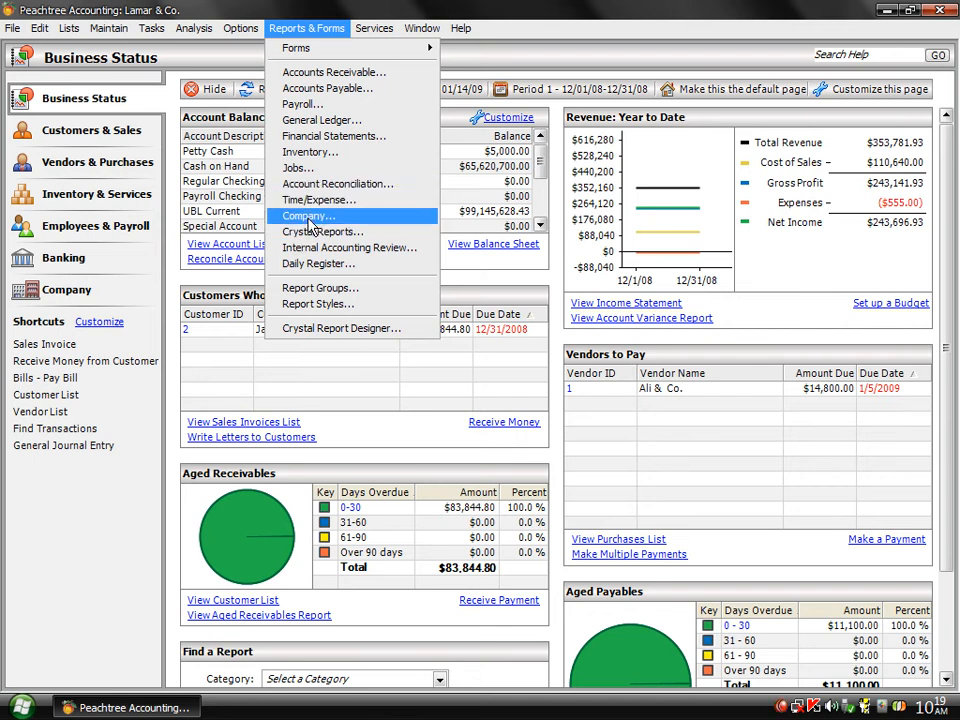
{"action": "left_click", "coordinate": [327, 122]}
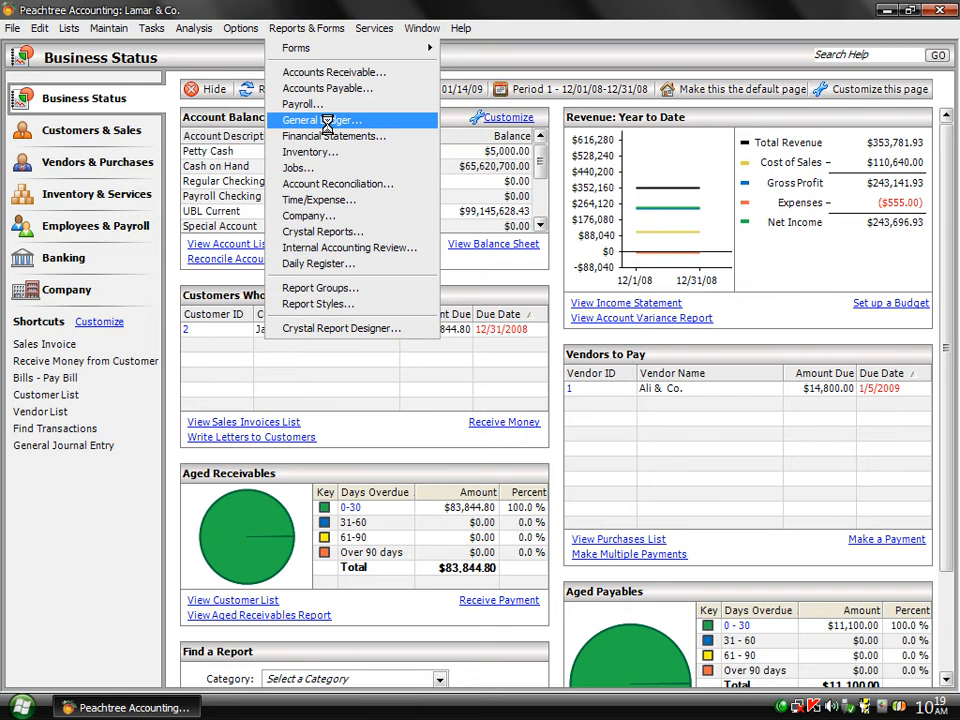
{"action": "left_click", "coordinate": [327, 121]}
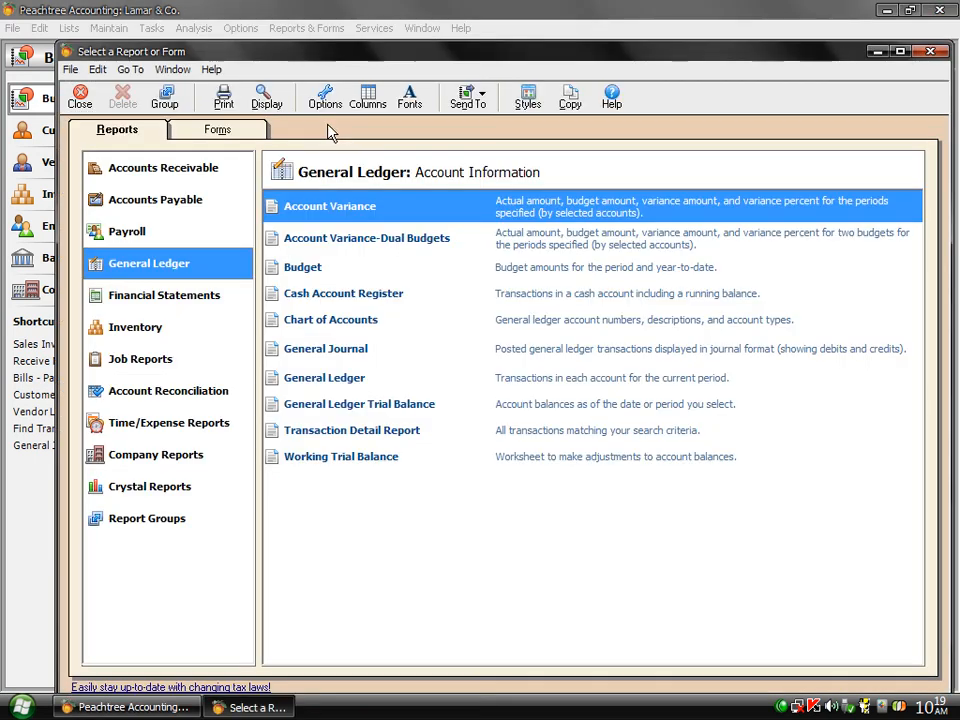
{"action": "left_click", "coordinate": [304, 408]}
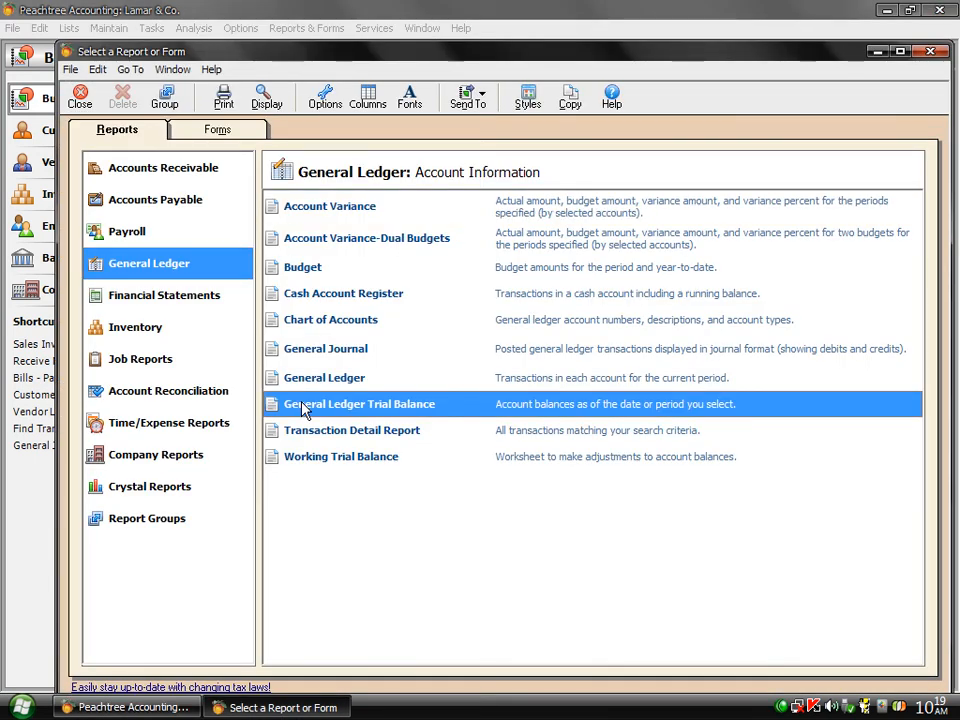
{"action": "double_click", "coordinate": [304, 408]}
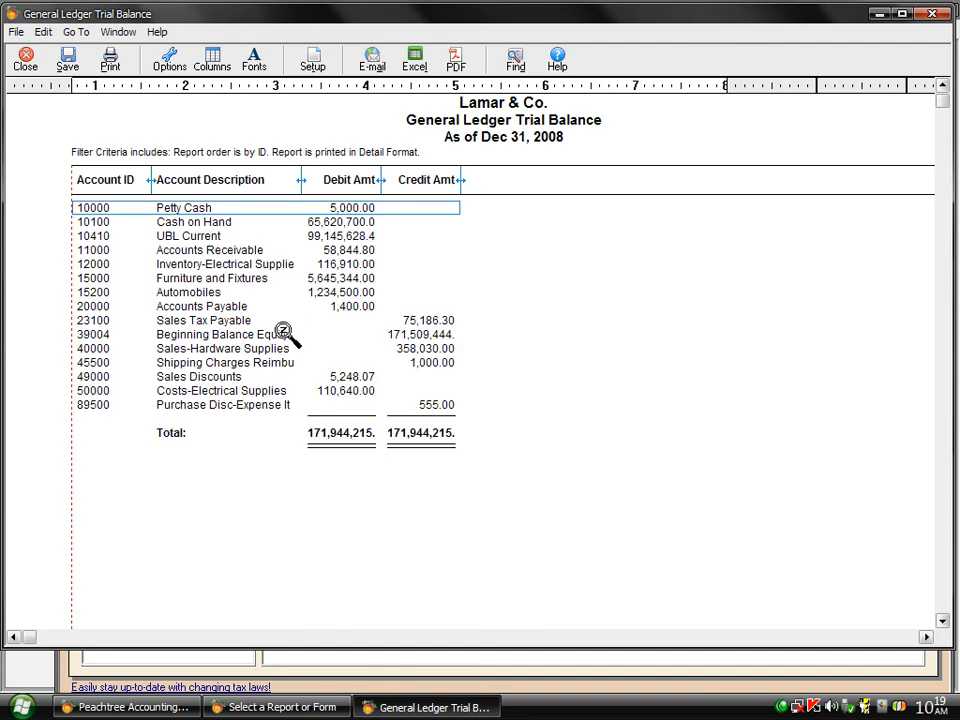
- Examine the ledger transactions behind the Accounts Receivable balance, including Ahmad & Co.'s receipt entries, and return to the trial balance
{"action": "left_click", "coordinate": [364, 251]}
{"action": "double_click", "coordinate": [364, 253]}
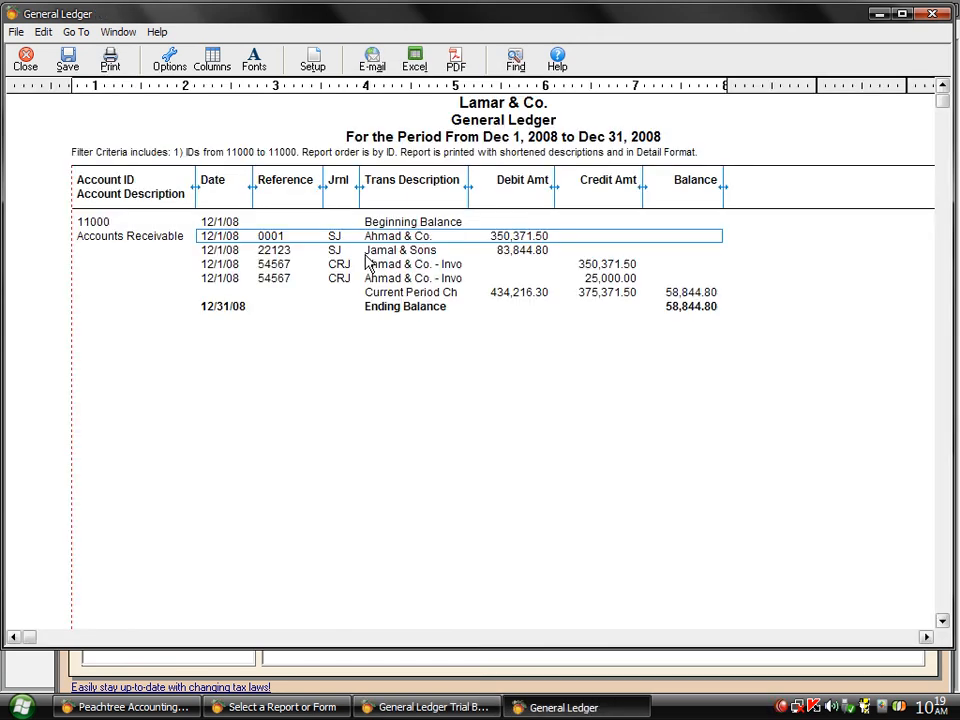
{"action": "left_click", "coordinate": [459, 275]}
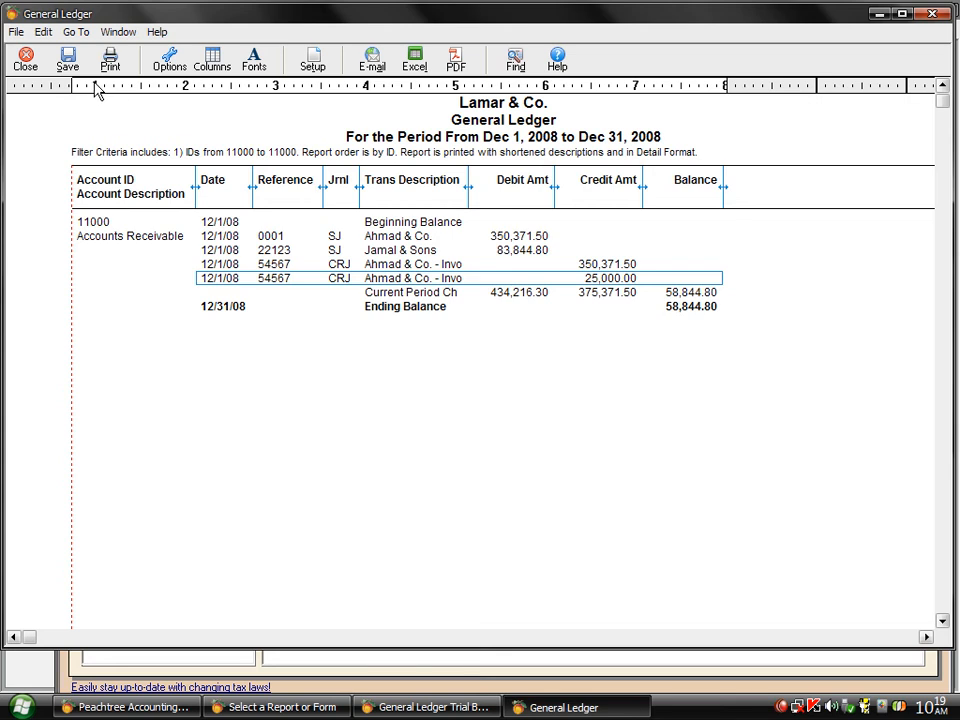
{"action": "left_click", "coordinate": [30, 64]}
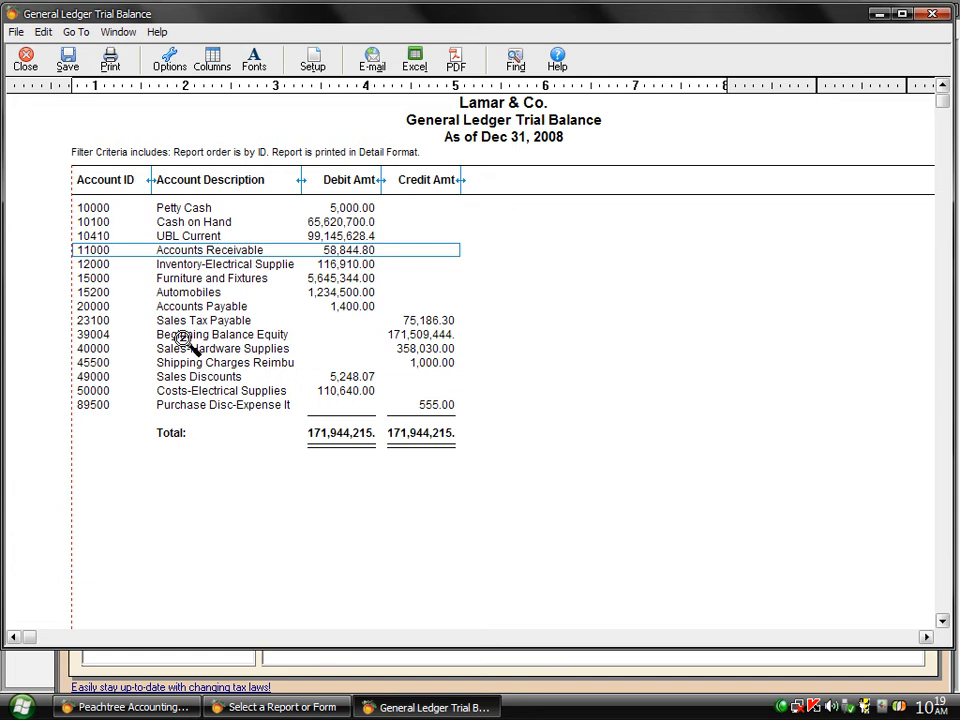
- Examine the ledger details of Costs-Electrical Supplies and Sales Discounts from the trial balance, and close all report windows
{"action": "left_click", "coordinate": [193, 380]}
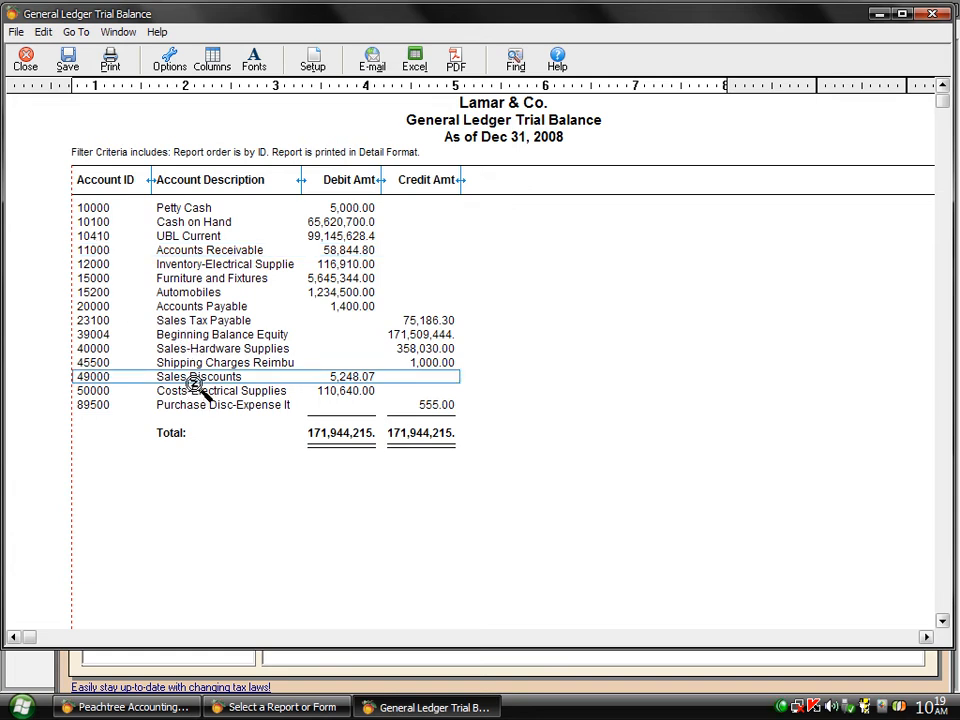
{"action": "double_click", "coordinate": [347, 388]}
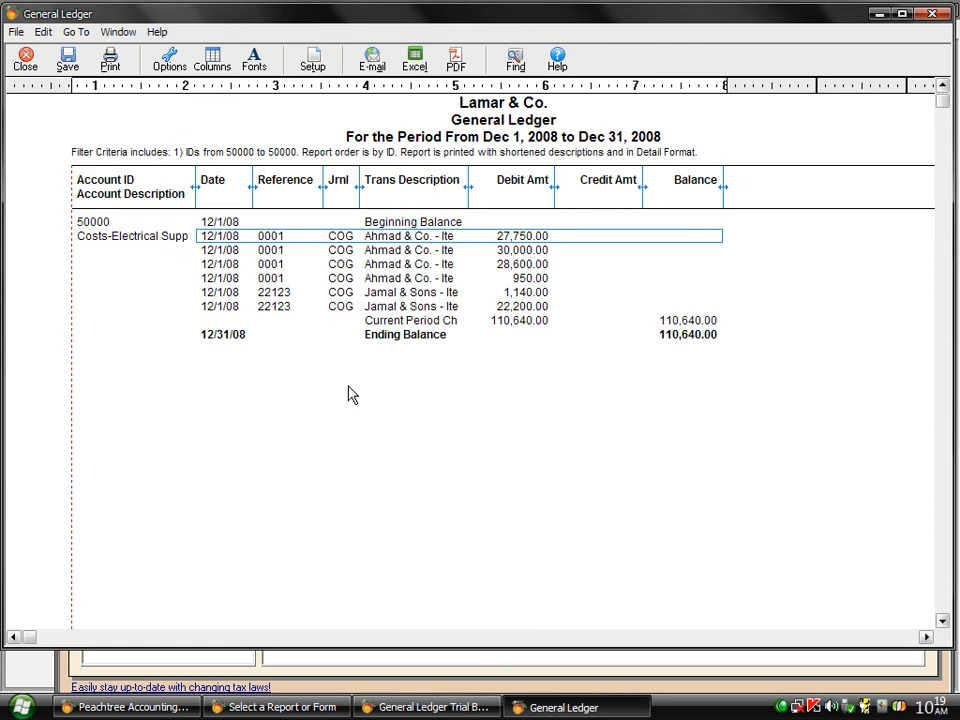
{"action": "left_click", "coordinate": [25, 60]}
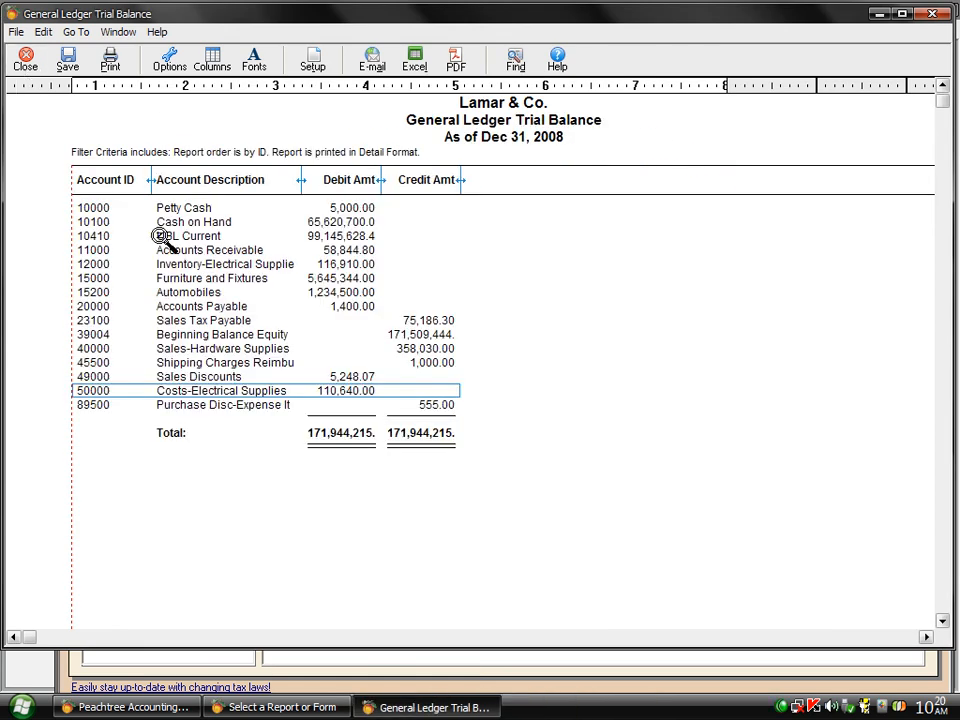
{"action": "double_click", "coordinate": [328, 378]}
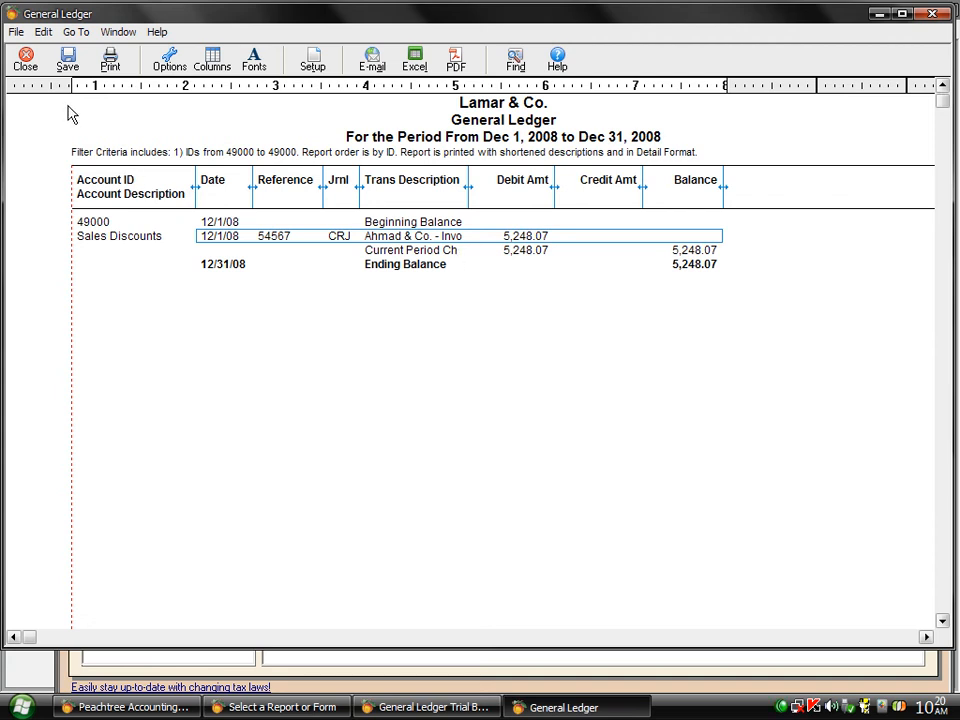
{"action": "left_click", "coordinate": [24, 60]}
{"action": "left_click", "coordinate": [24, 62]}
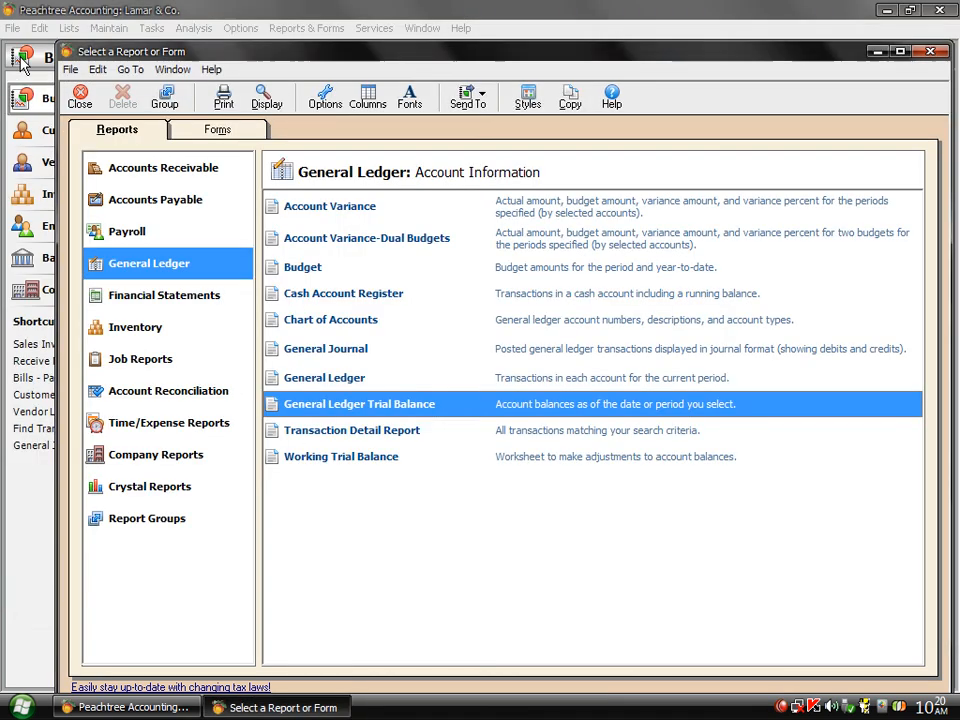
{"action": "left_click", "coordinate": [82, 100]}
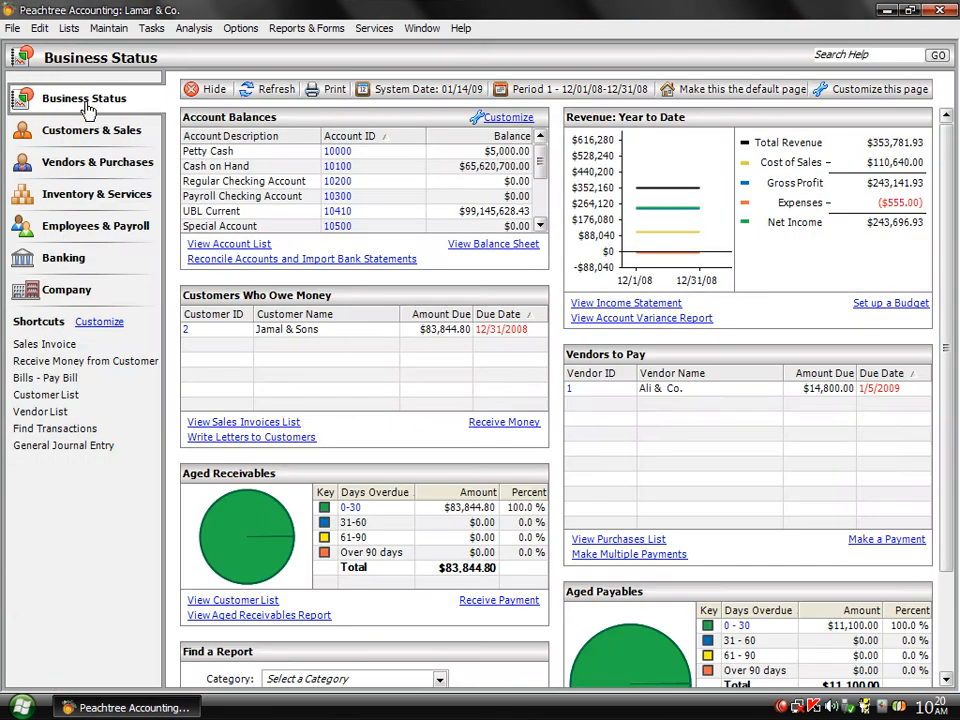
{"action": "left_click", "coordinate": [166, 29]}
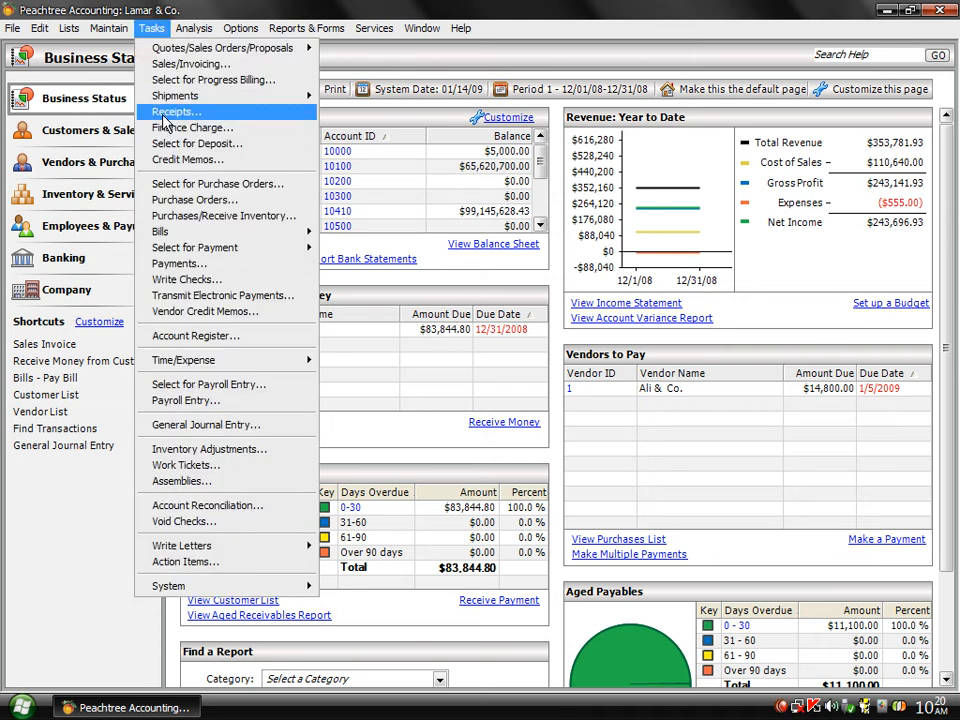
{"action": "left_click", "coordinate": [164, 116]}
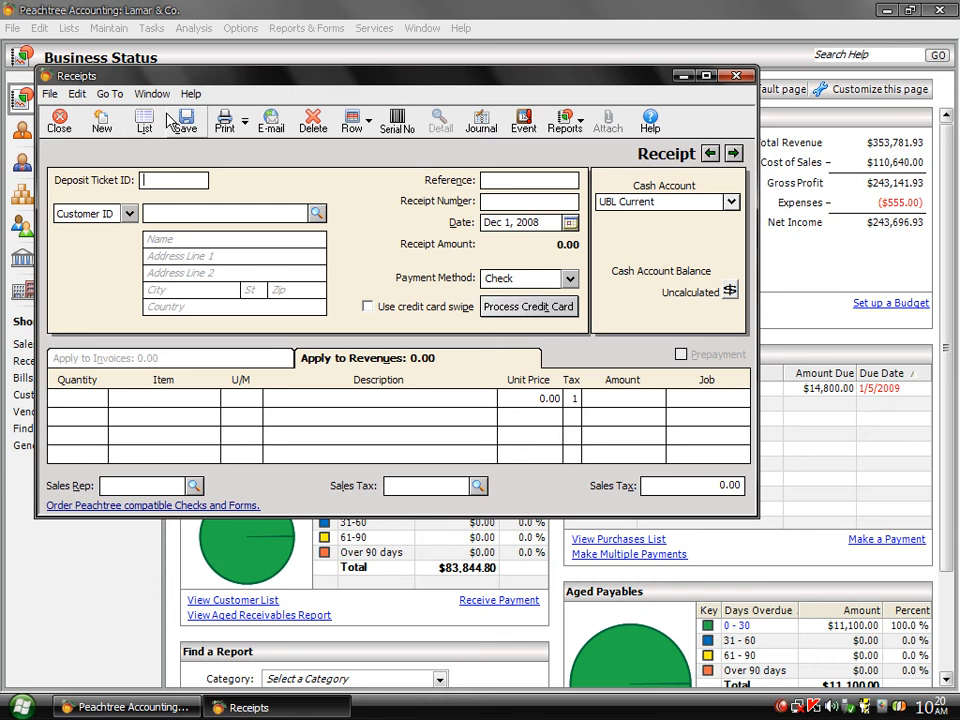
{"action": "left_click", "coordinate": [60, 124]}
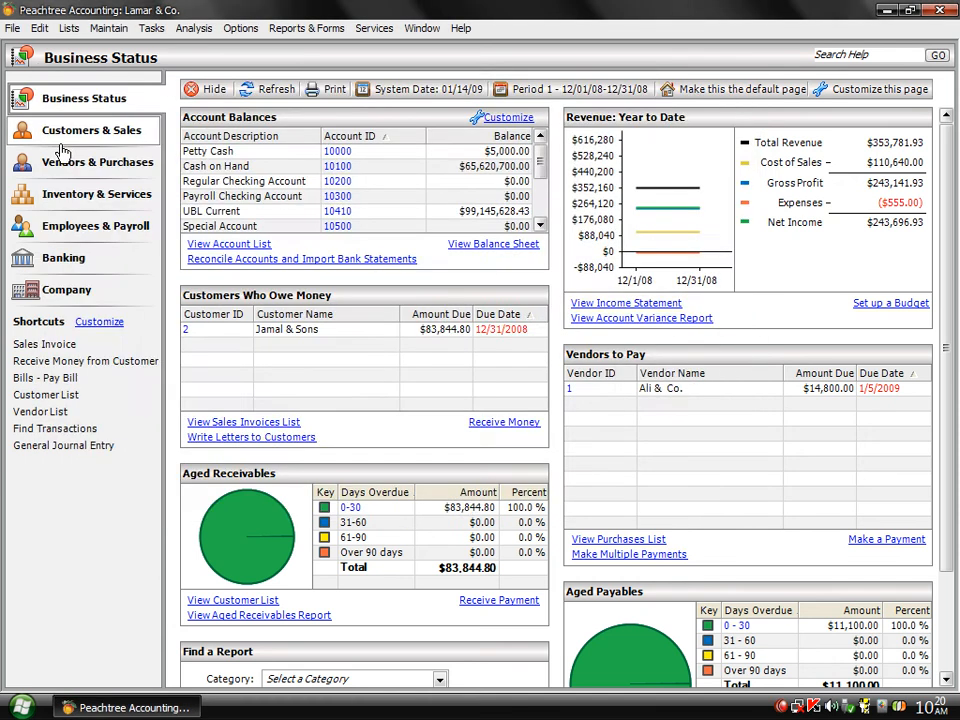
- Start a new receipt for customer Jamal & Sons and mark invoice 22123 for payment
{"action": "left_click", "coordinate": [62, 140]}
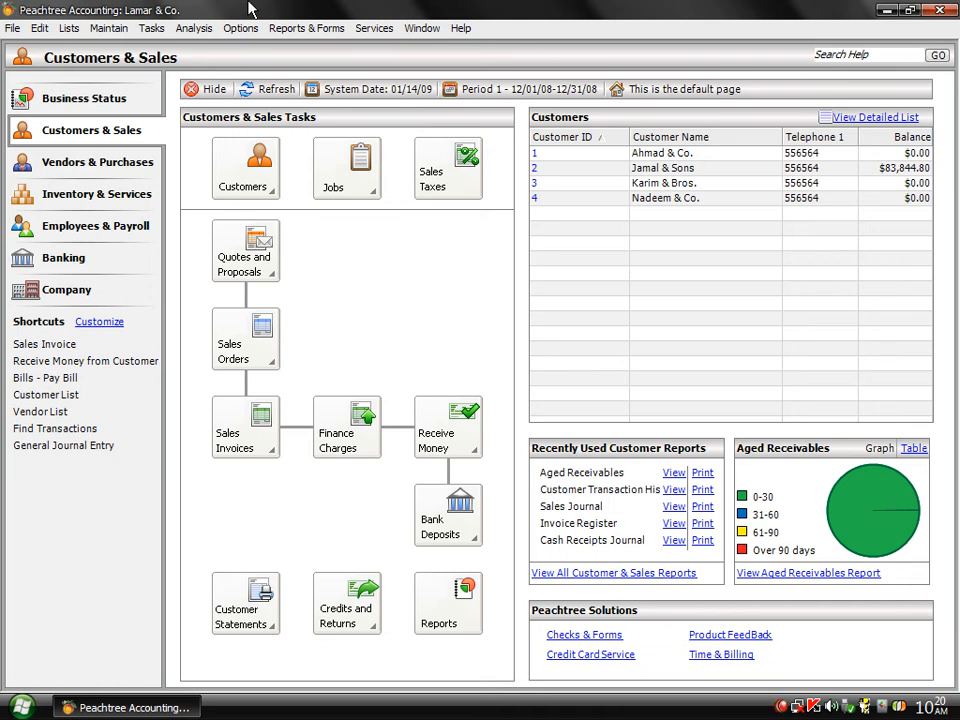
{"action": "left_click", "coordinate": [153, 30]}
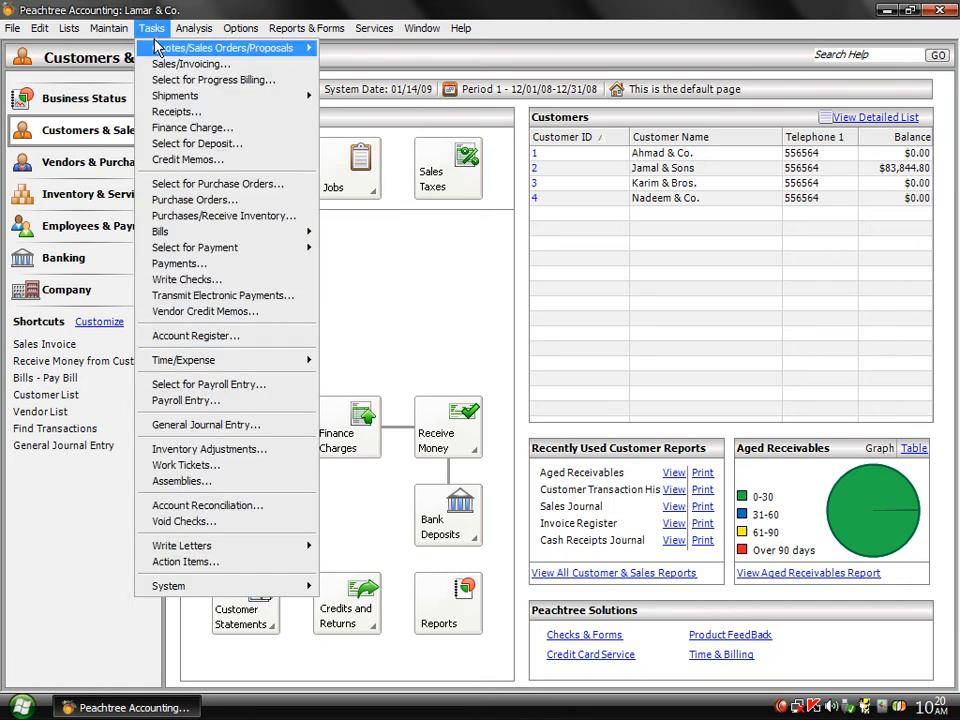
{"action": "left_click", "coordinate": [160, 112]}
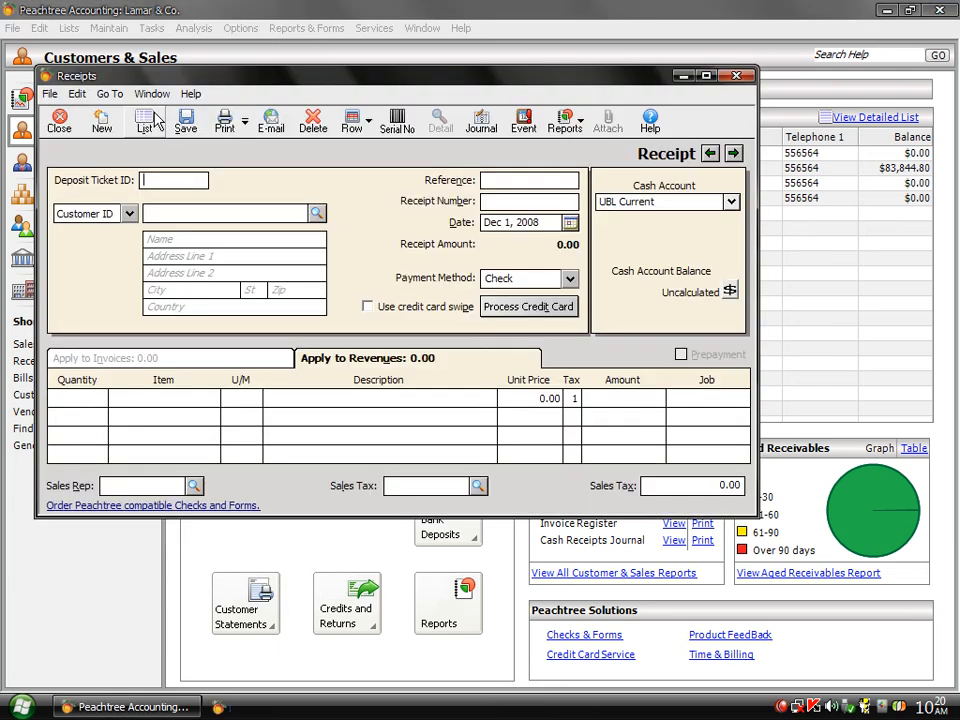
{"action": "left_click", "coordinate": [316, 214]}
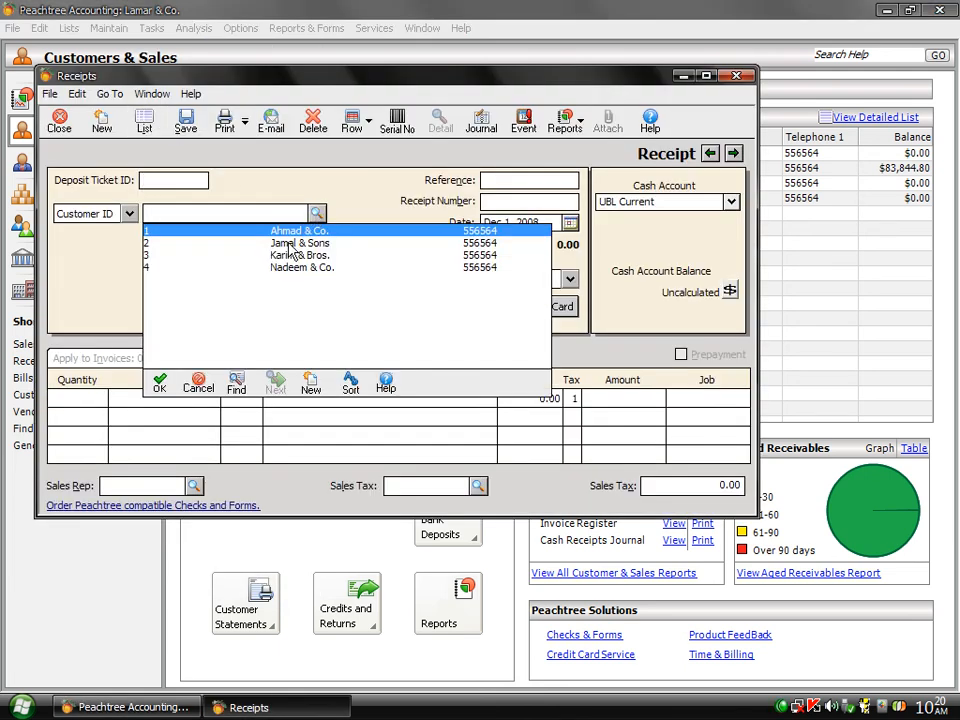
{"action": "double_click", "coordinate": [289, 245]}
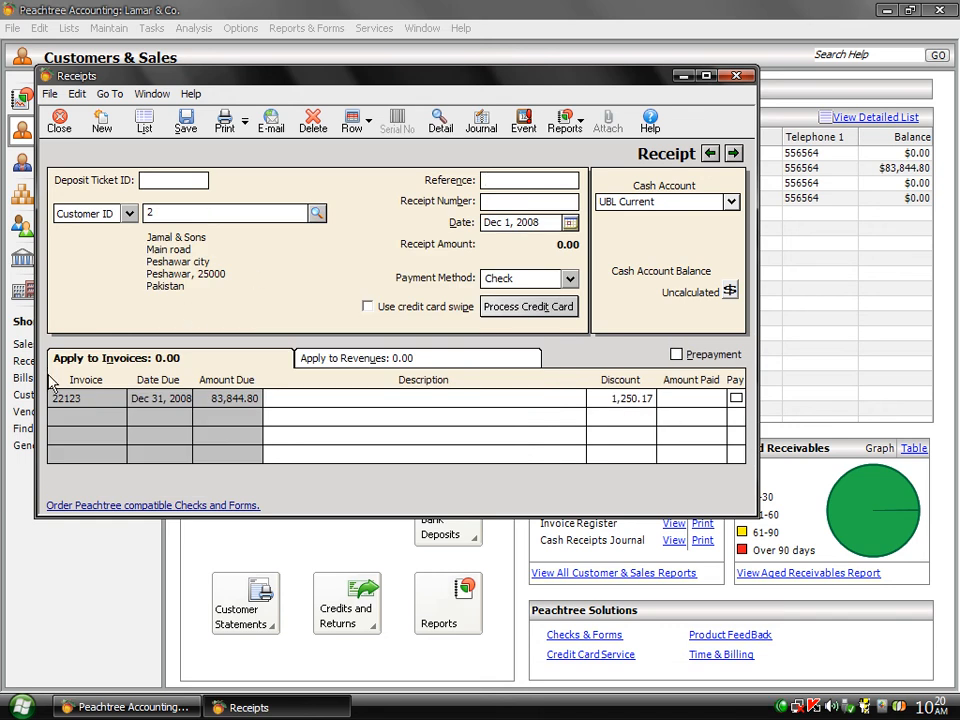
{"action": "left_click", "coordinate": [92, 398]}
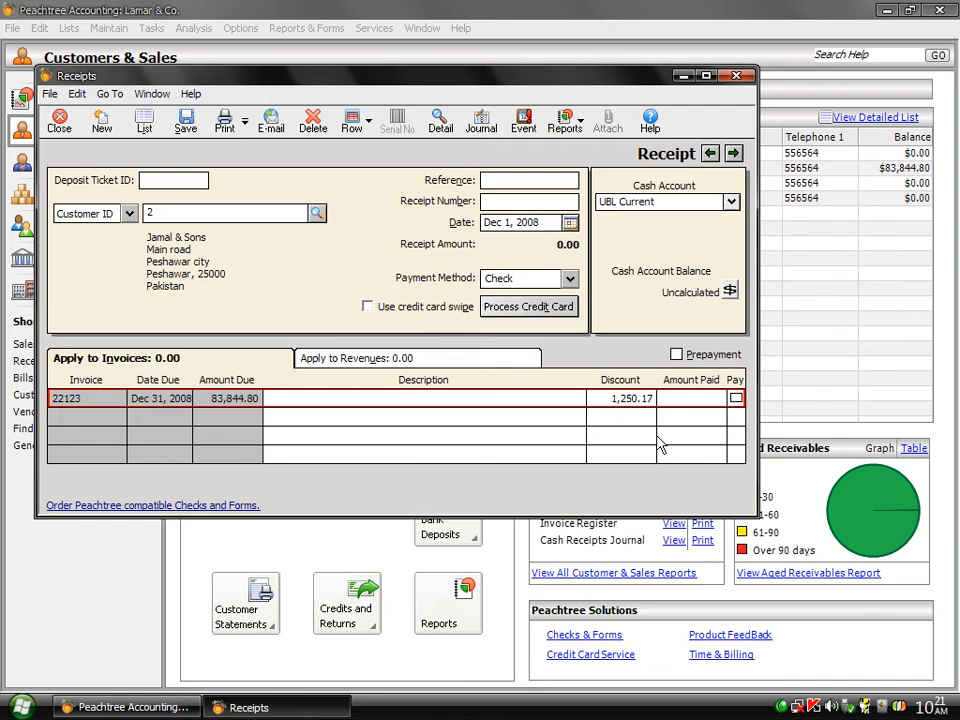
{"action": "left_click", "coordinate": [736, 398]}
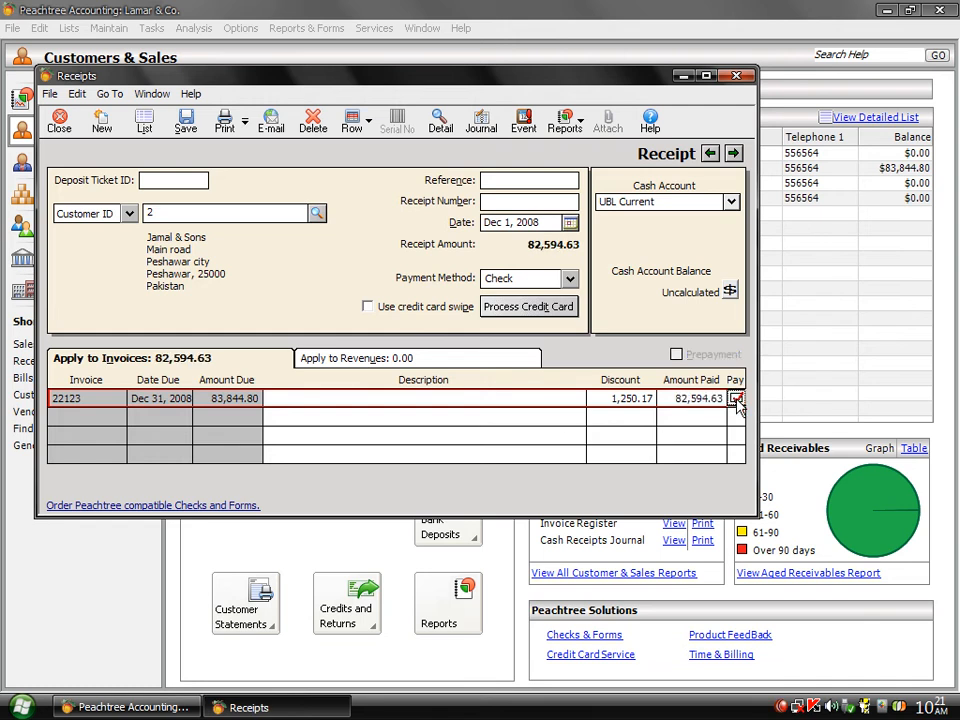
- Set the amount paid on invoice 22123 to 50,000.00 as a partial payment
{"action": "left_click", "coordinate": [664, 398]}
{"action": "left_click", "coordinate": [664, 399]}
{"action": "type", "text": "5"}
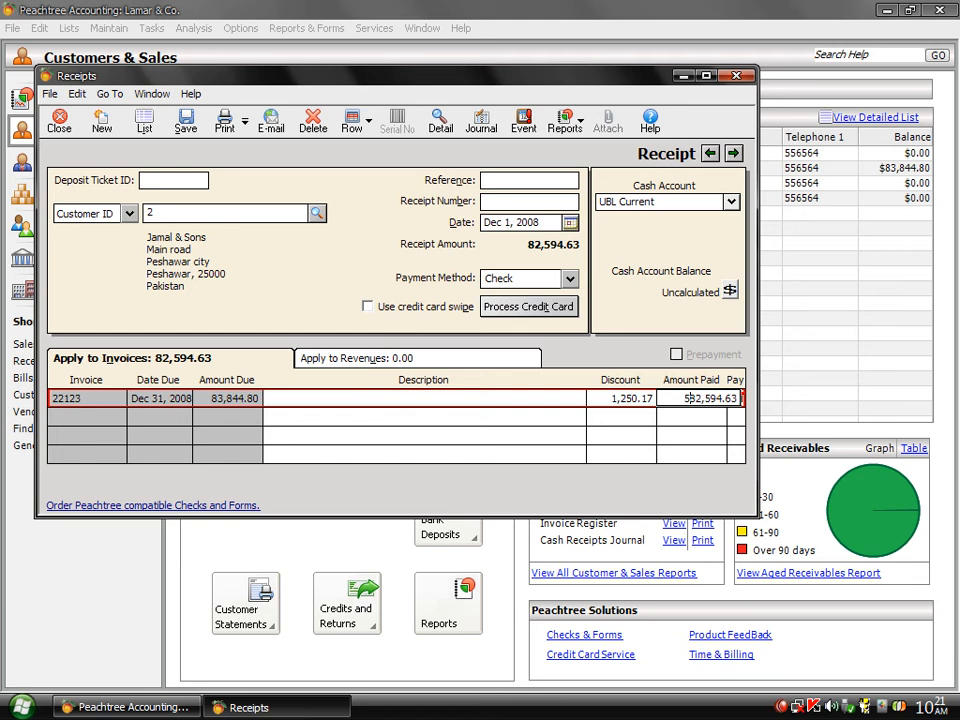
{"action": "type", "text": "0"}
{"action": "key", "text": "Delete"}
{"action": "key", "text": "Delete"}
{"action": "key", "text": "Delete"}
{"action": "key", "text": "Delete"}
{"action": "key", "text": "Delete"}
{"action": "key", "text": "Delete"}
{"action": "key", "text": "Delete"}
{"action": "key", "text": "Delete"}
{"action": "key", "text": "Delete"}
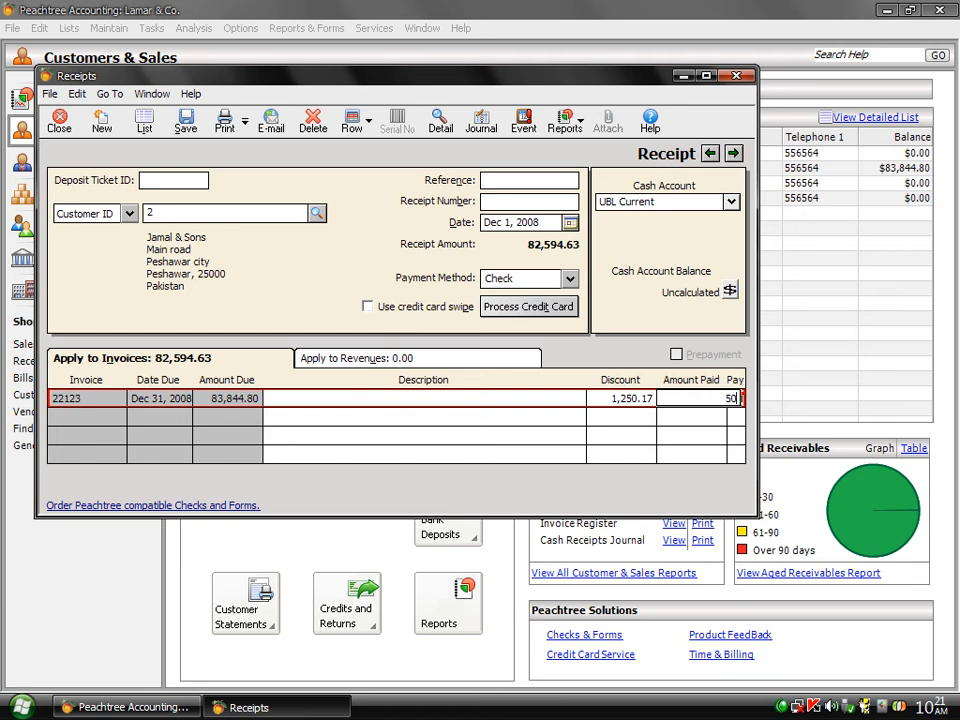
{"action": "type", "text": "000"}
{"action": "key", "text": "Tab"}
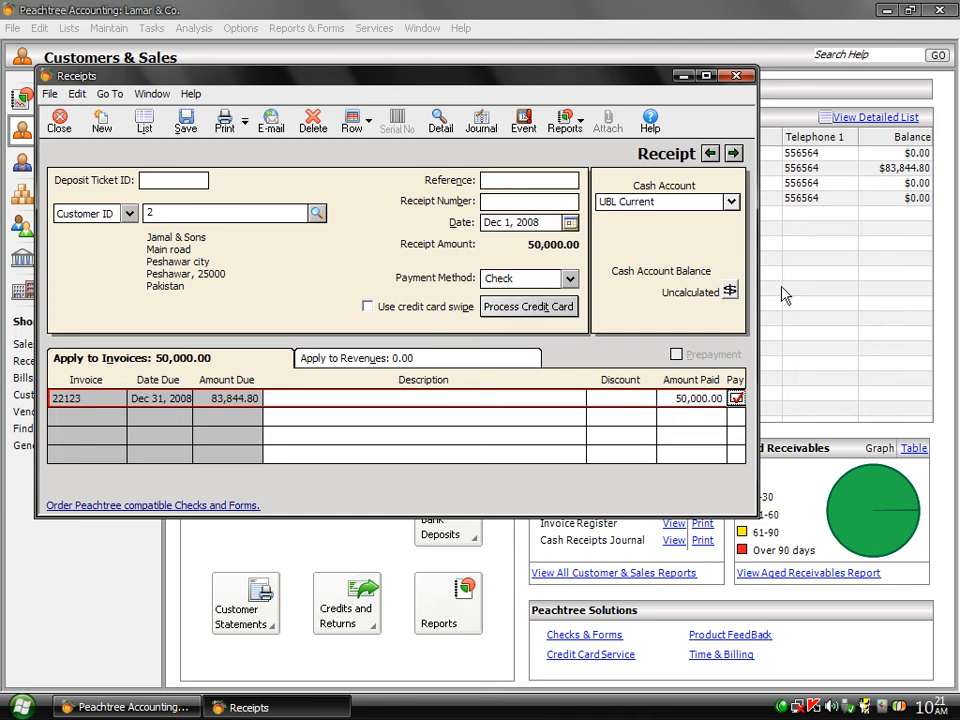
- Calculate the UBL Current cash account balance and set the receipt's payment method to Cash
{"action": "left_click", "coordinate": [731, 291]}
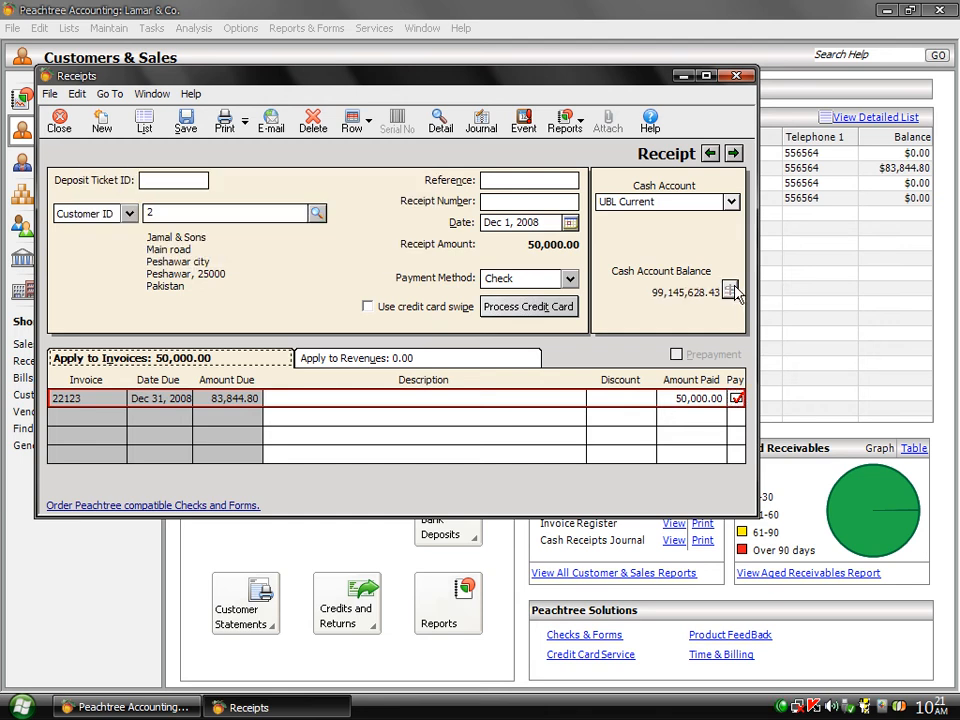
{"action": "left_click", "coordinate": [570, 280]}
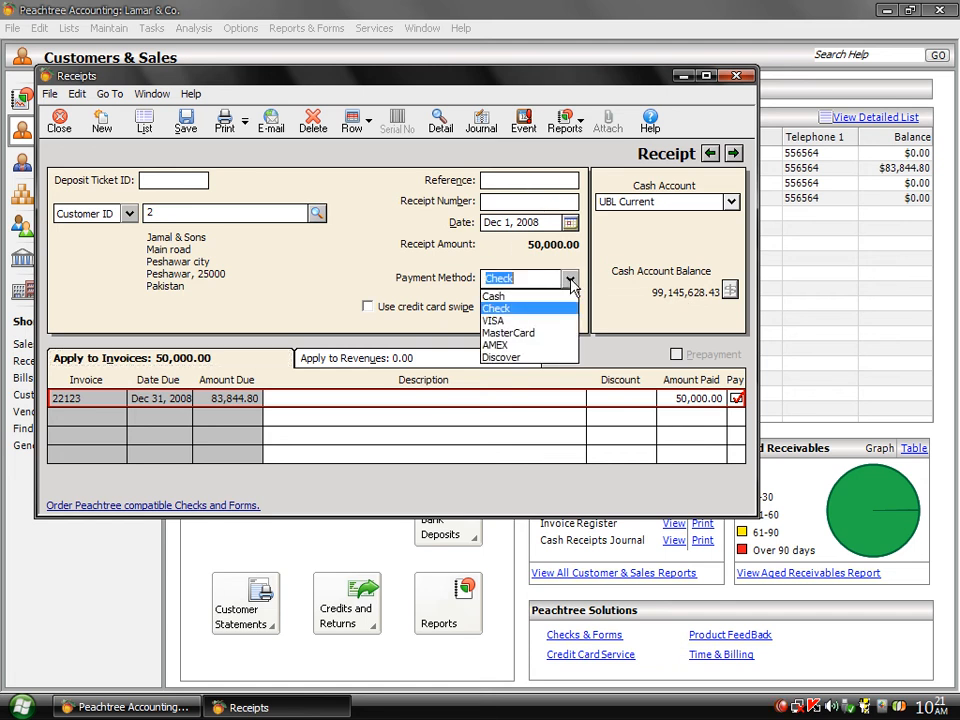
{"action": "left_click", "coordinate": [524, 298]}
- Set the receipt's reference to 22123 and its receipt number to 112
{"action": "left_click", "coordinate": [533, 184]}
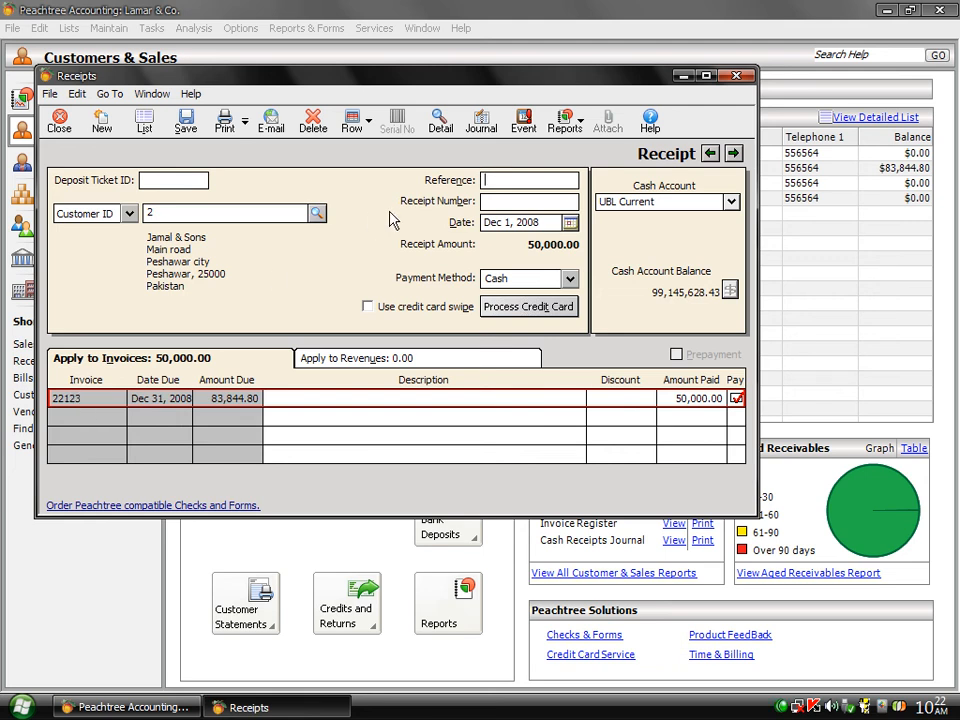
{"action": "type", "text": "22123"}
{"action": "key", "text": "Tab"}
{"action": "type", "text": "112"}
- Save the Jamal & Sons receipt and close the Receipts window after recalculating the cash account balance
{"action": "left_click", "coordinate": [184, 126]}
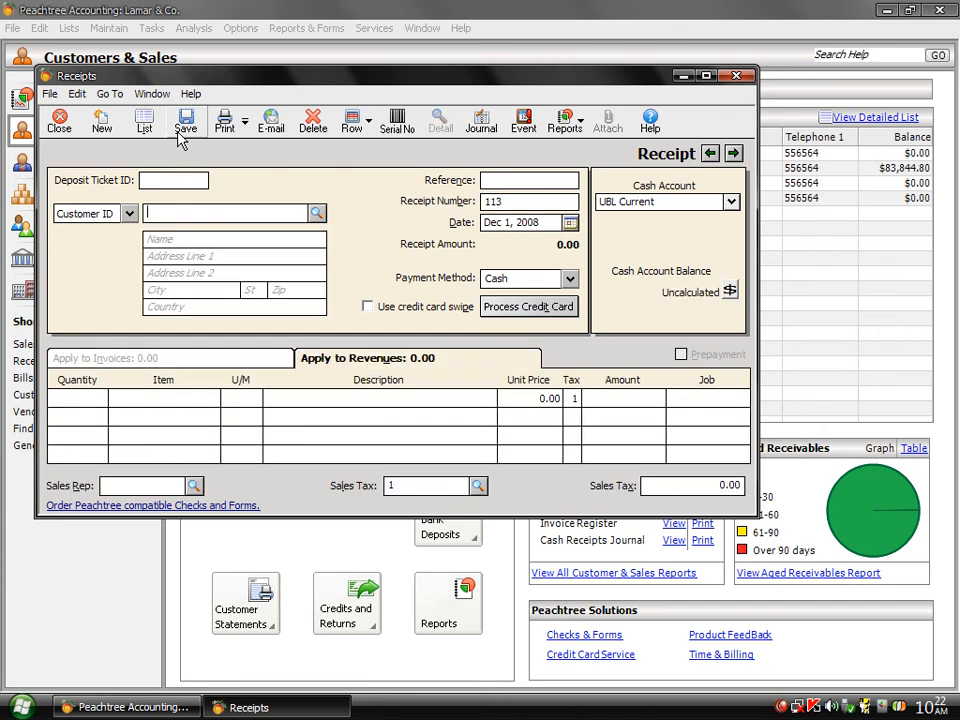
{"action": "left_click", "coordinate": [730, 292]}
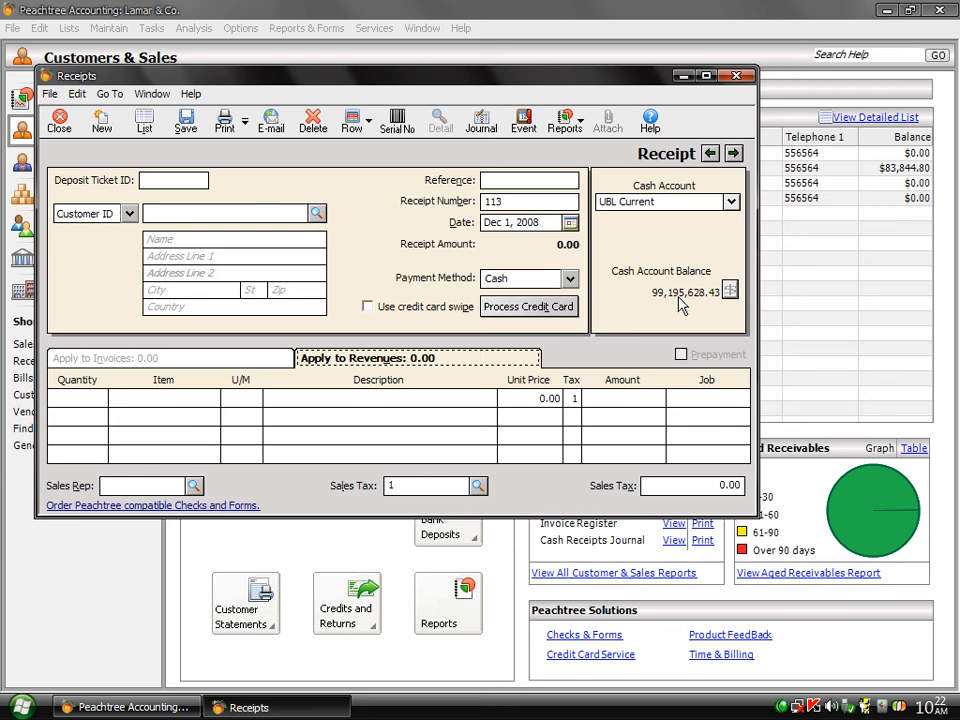
{"action": "left_click", "coordinate": [50, 127]}
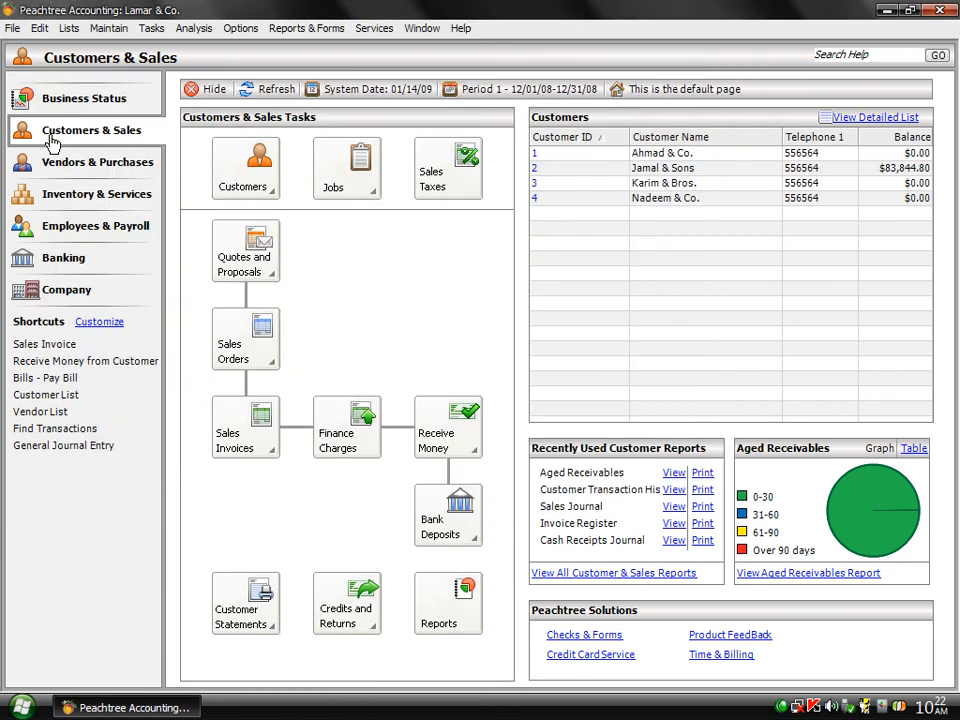
- Refresh the customer data and check the outstanding customer balance on the Business Status page
{"action": "left_click", "coordinate": [276, 89]}
{"action": "left_click", "coordinate": [90, 104]}
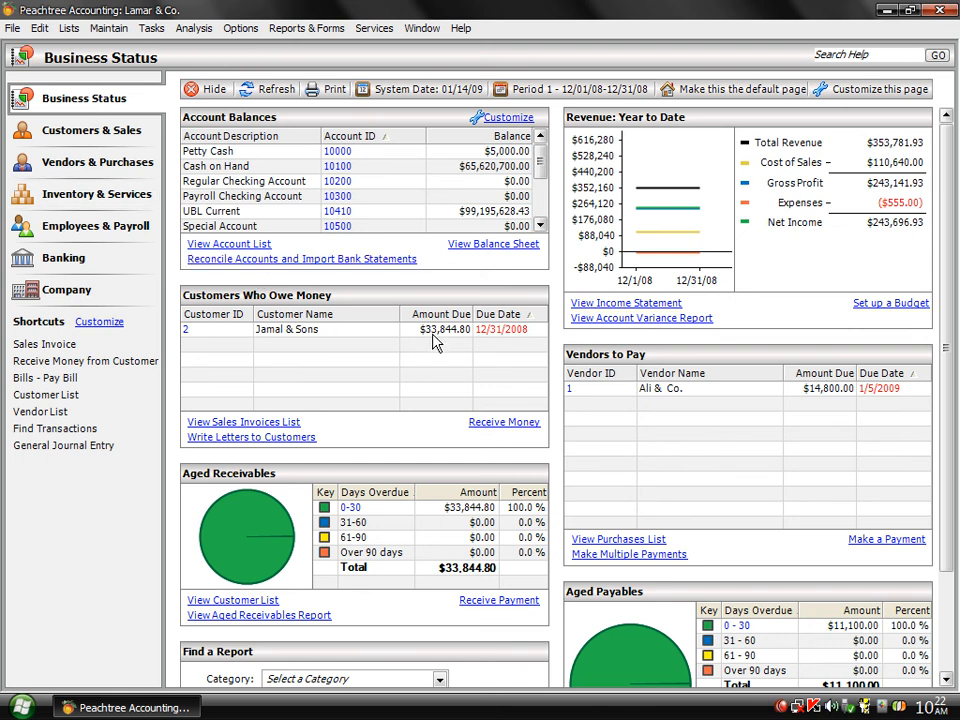
- Review the General Ledger Trial Balance, examine the Jamal & Sons receipt in the Accounts Receivable ledger detail, and close both reports
{"action": "left_click", "coordinate": [328, 36]}
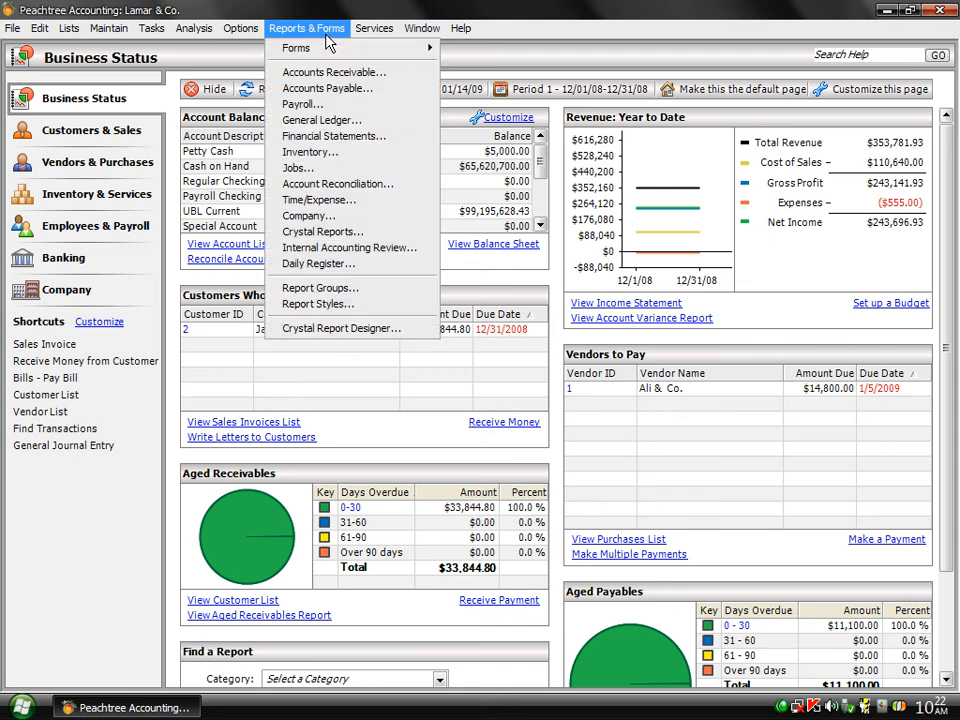
{"action": "left_click", "coordinate": [311, 124]}
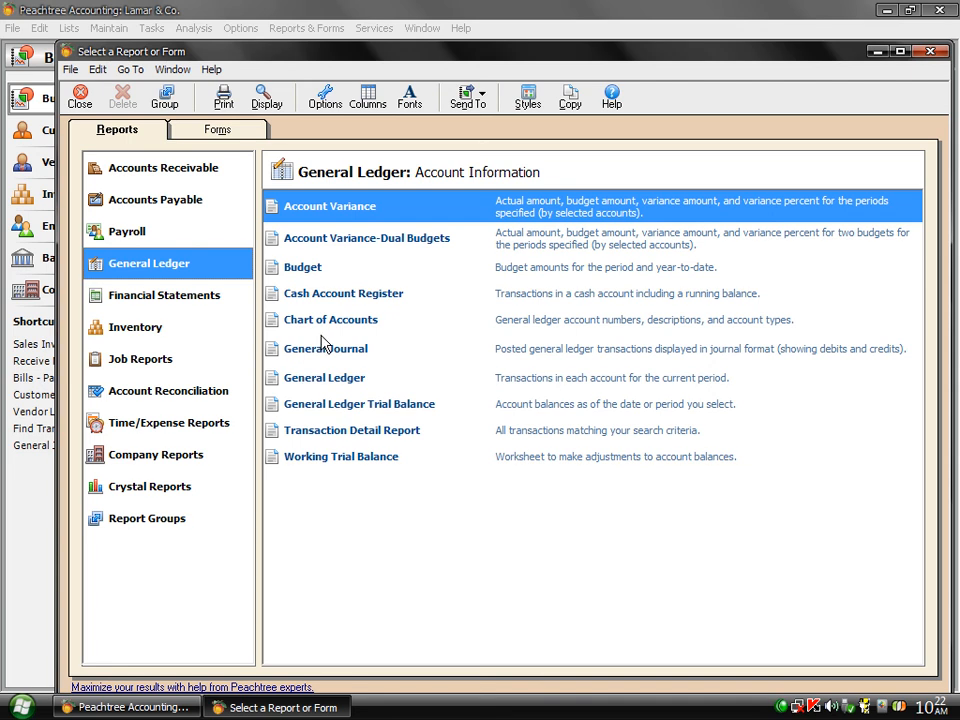
{"action": "double_click", "coordinate": [312, 413]}
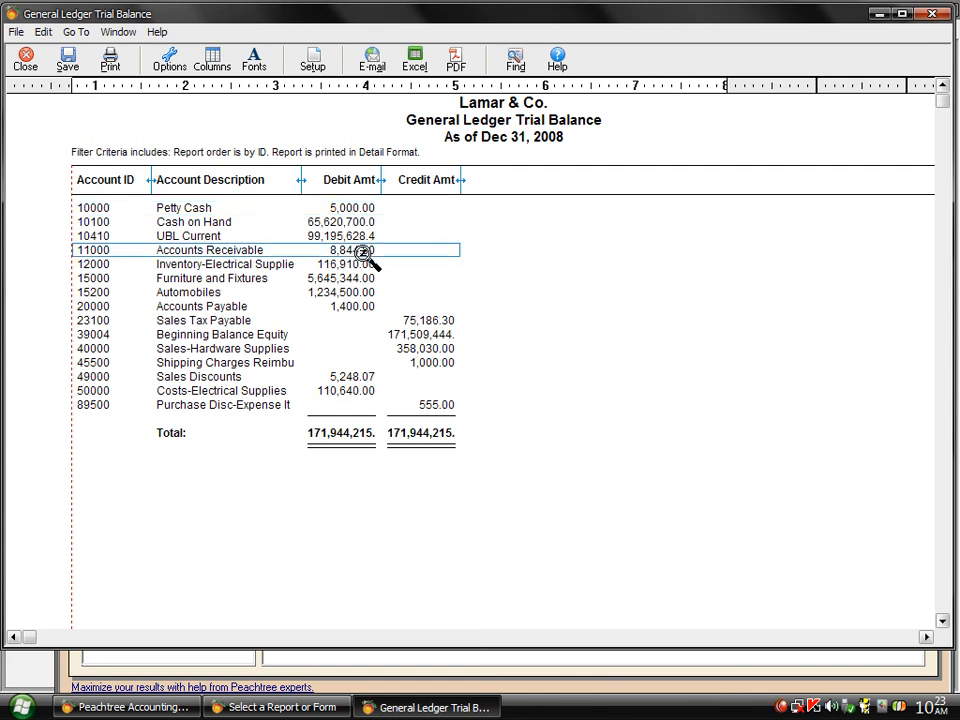
{"action": "double_click", "coordinate": [364, 253]}
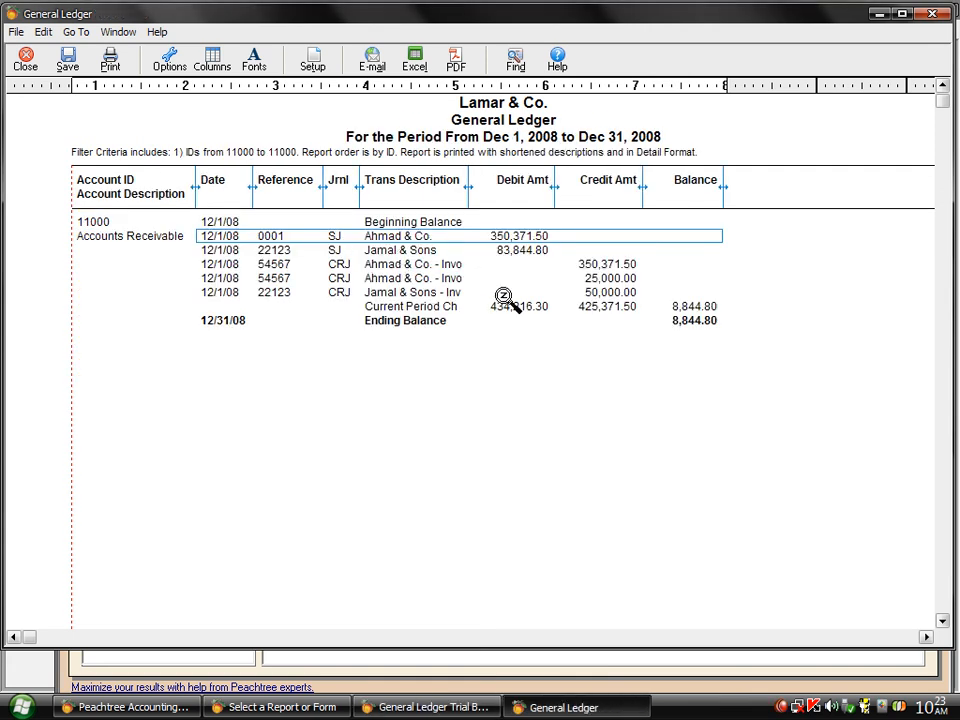
{"action": "left_click", "coordinate": [603, 292]}
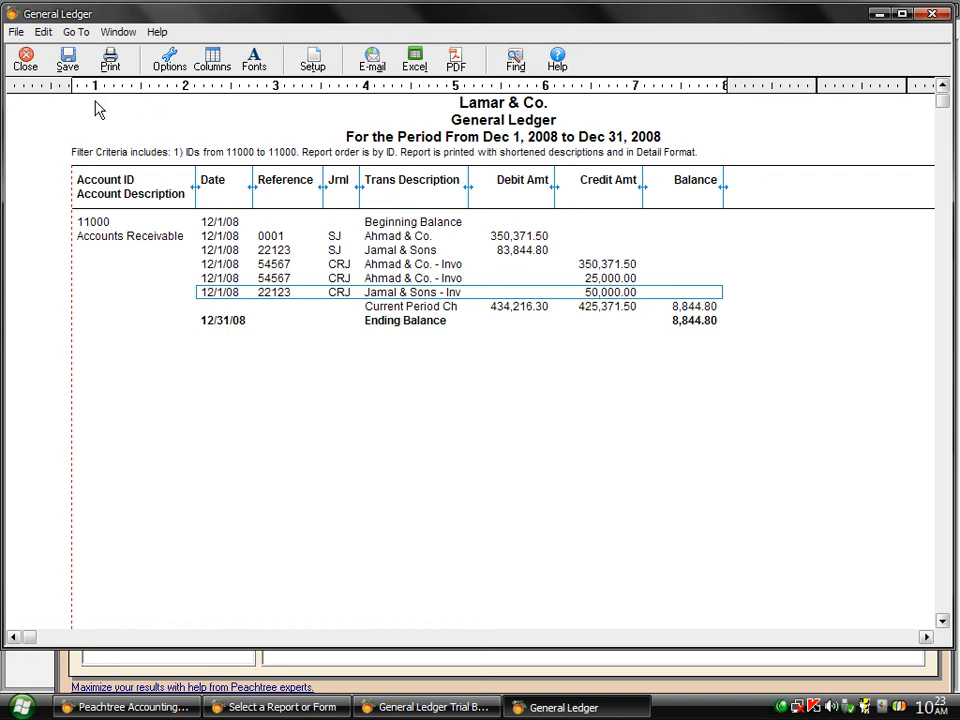
{"action": "left_click", "coordinate": [26, 62]}
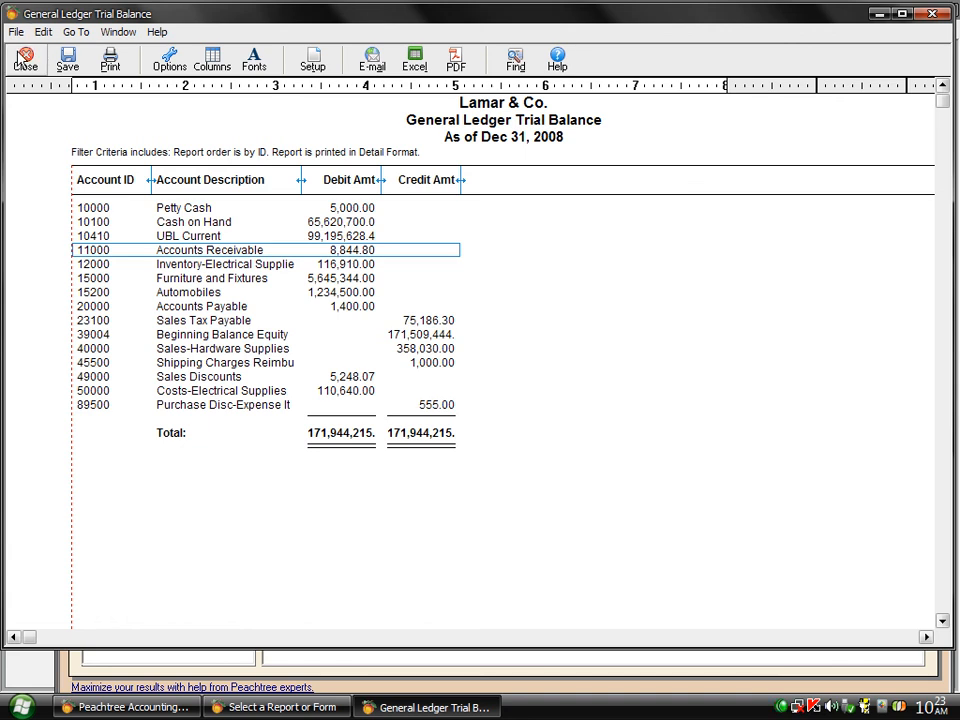
{"action": "left_click", "coordinate": [22, 60]}
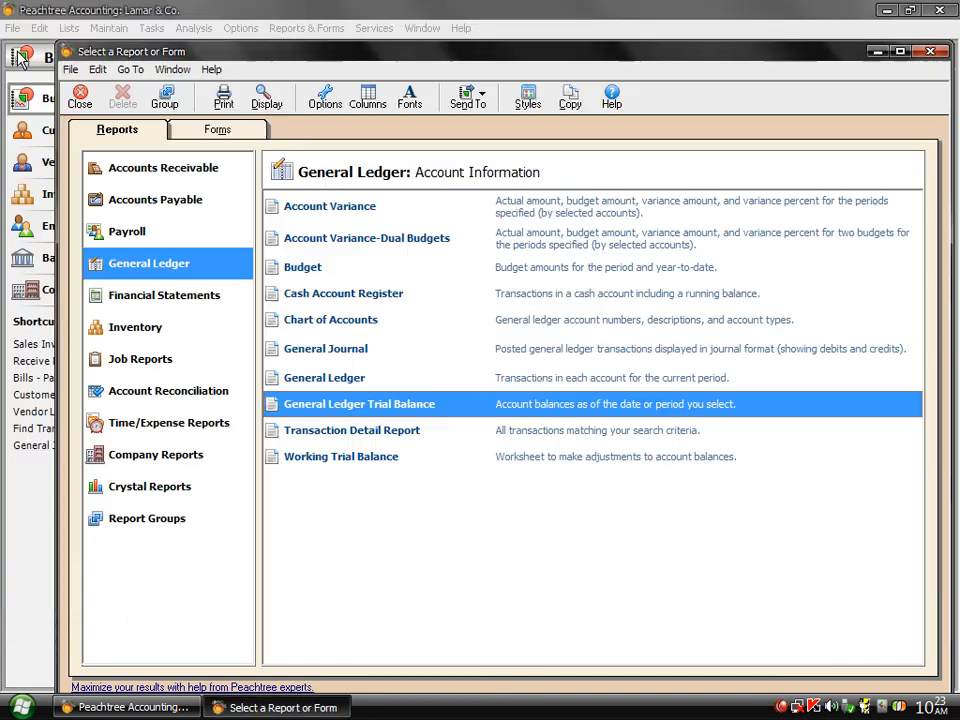
- Display the Aged Receivables report, check the amount due on each customer's open invoices, and close it
{"action": "left_click", "coordinate": [144, 174]}
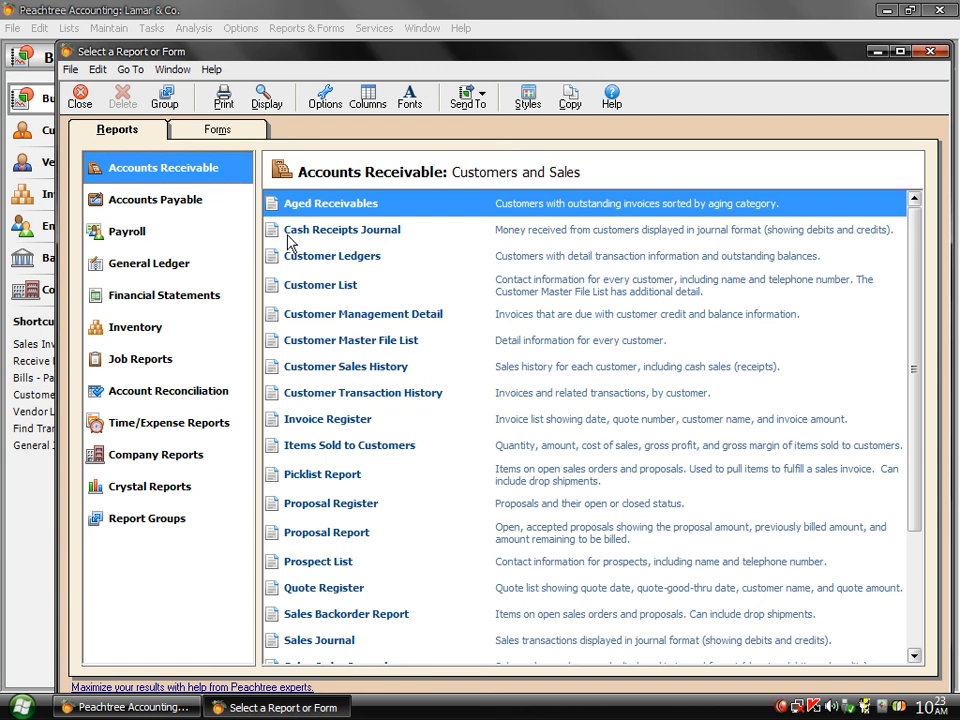
{"action": "double_click", "coordinate": [311, 205]}
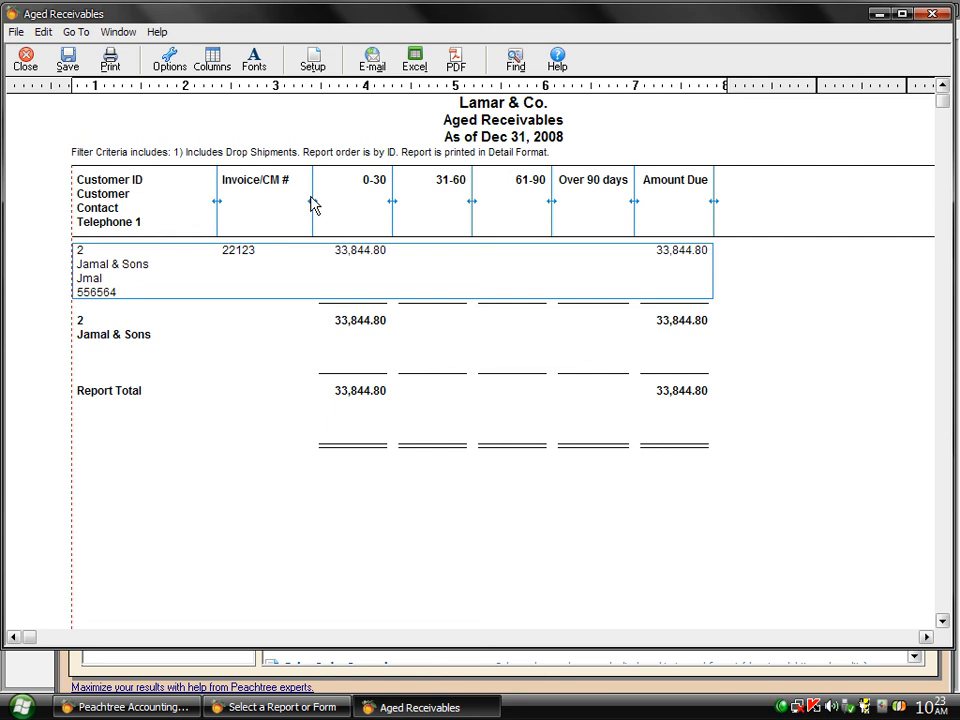
{"action": "left_click", "coordinate": [15, 62]}
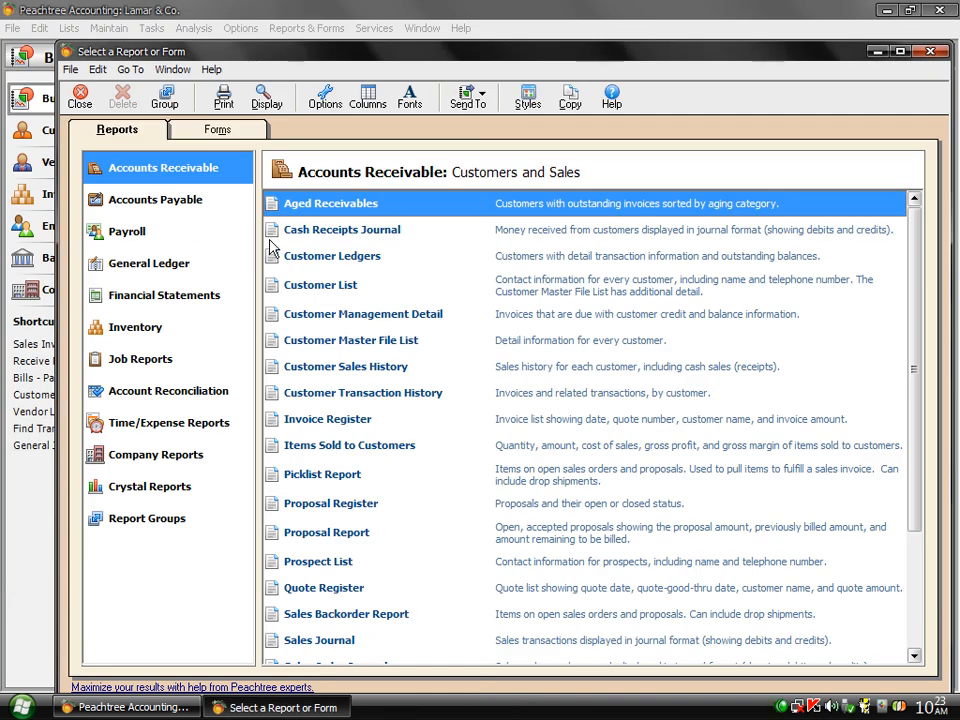
- Examine the Ahmad & Co. and Jamal & Sons receipt entries in the Cash Receipts Journal and close the report
{"action": "double_click", "coordinate": [332, 241]}
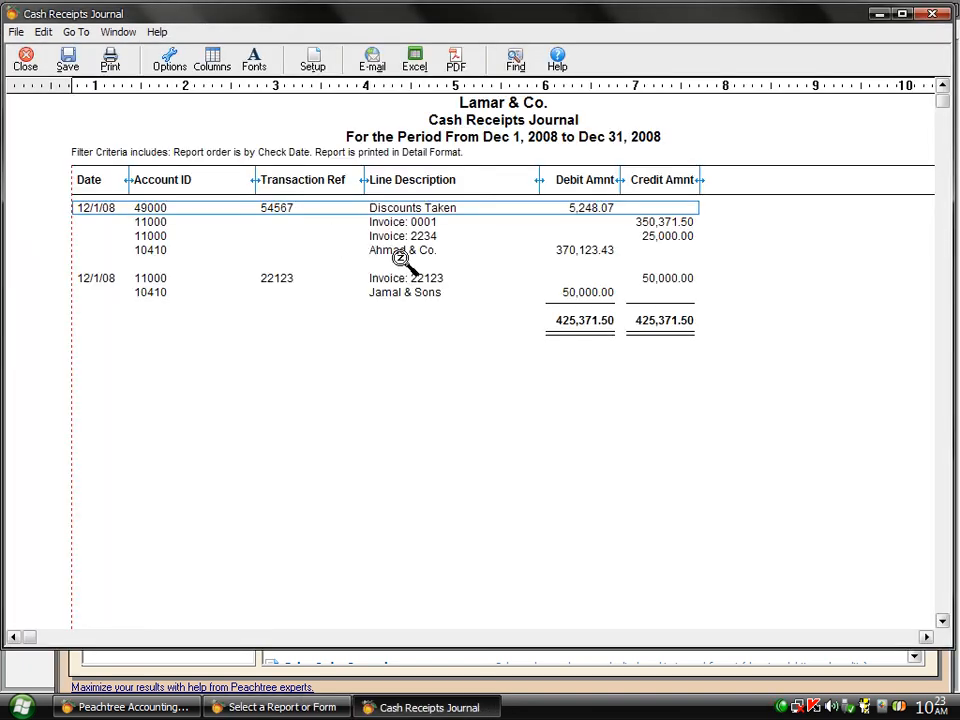
{"action": "left_click", "coordinate": [577, 250]}
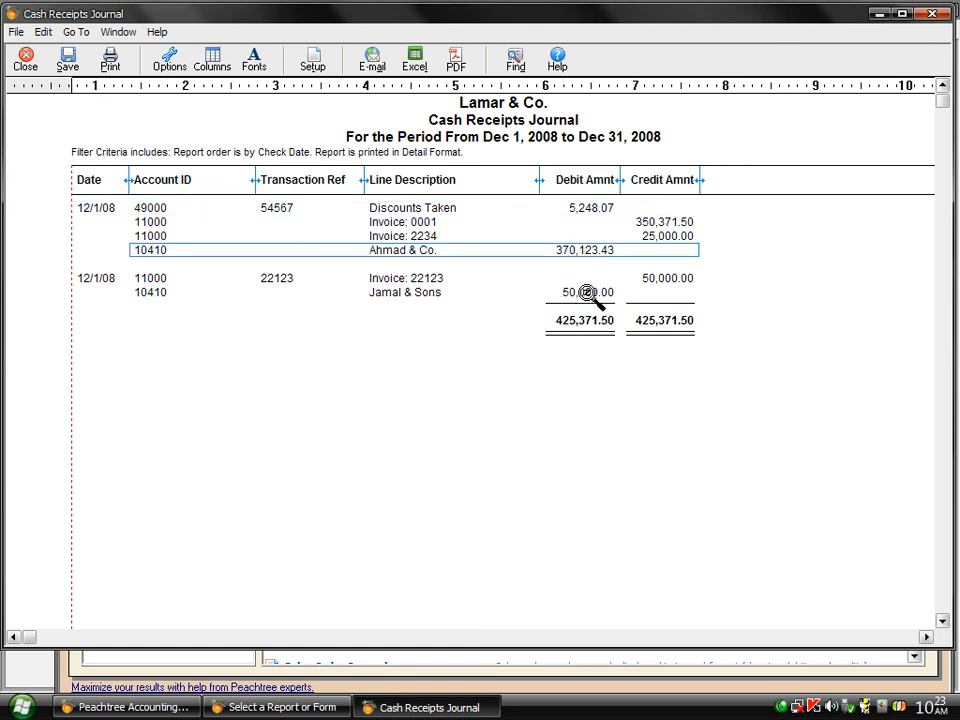
{"action": "left_click", "coordinate": [655, 278]}
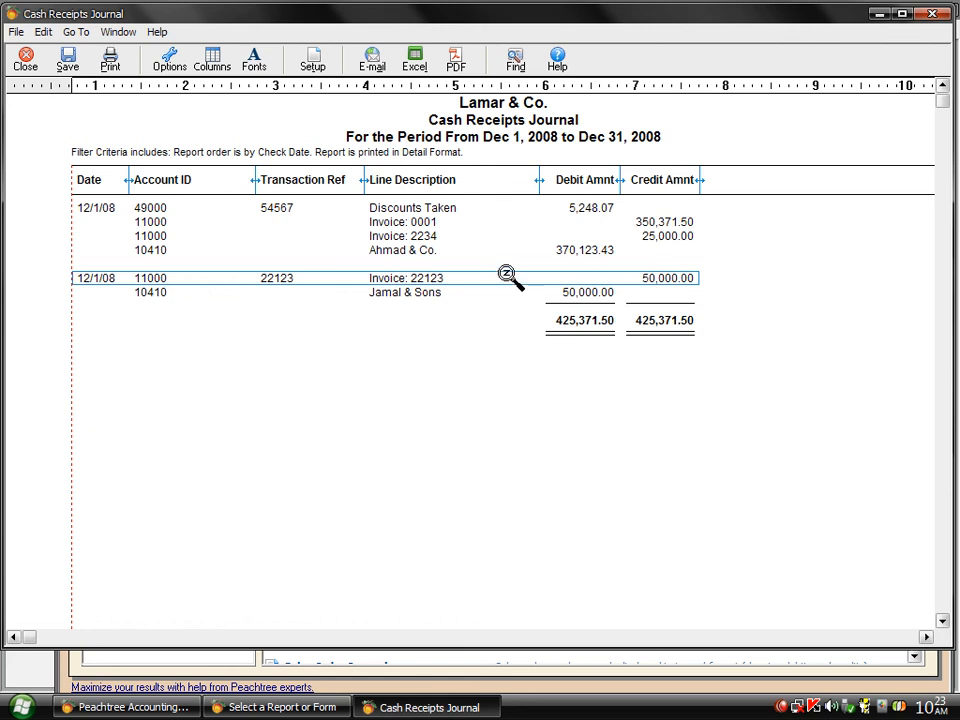
{"action": "left_click", "coordinate": [32, 63]}
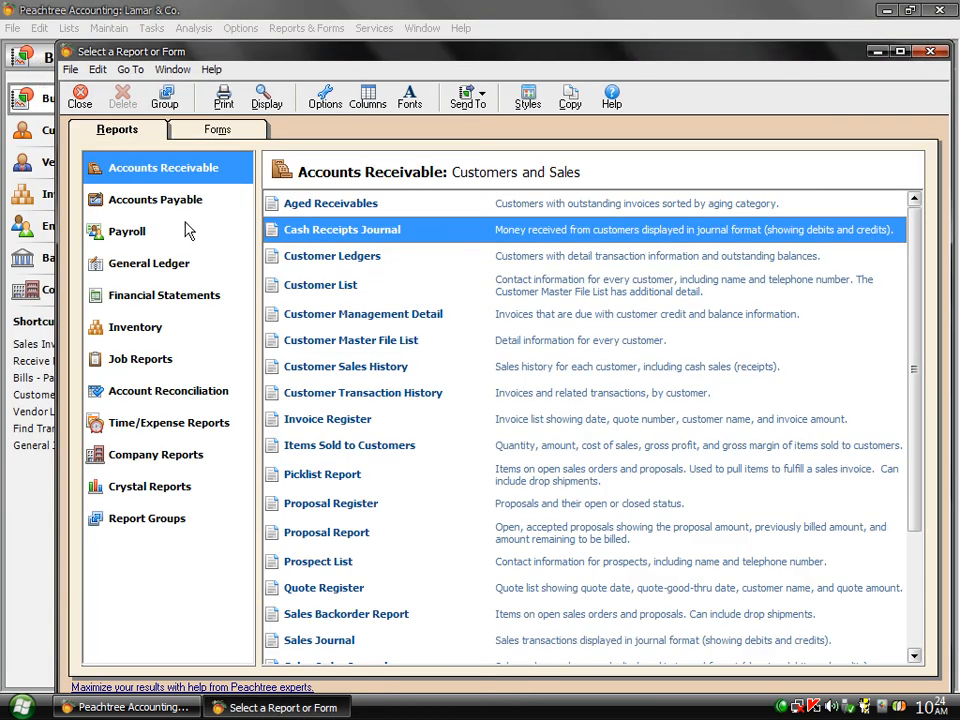
- Review and close the Customer Ledgers report, and examine Ahmad & Co.'s invoice 2234 in the Invoice Register
{"action": "double_click", "coordinate": [313, 257]}
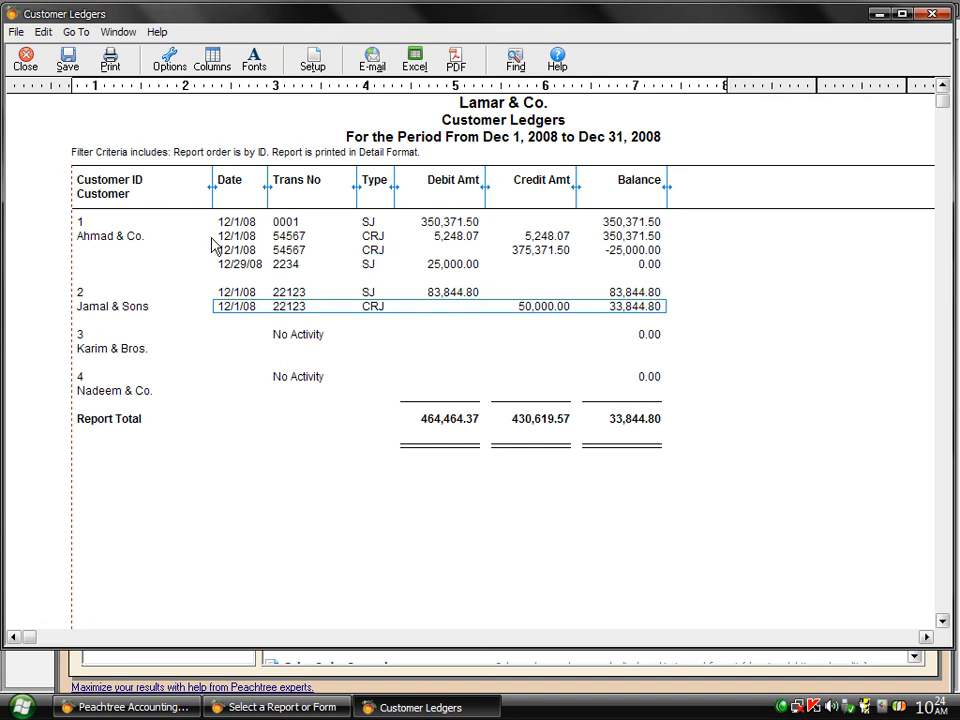
{"action": "left_click", "coordinate": [21, 78]}
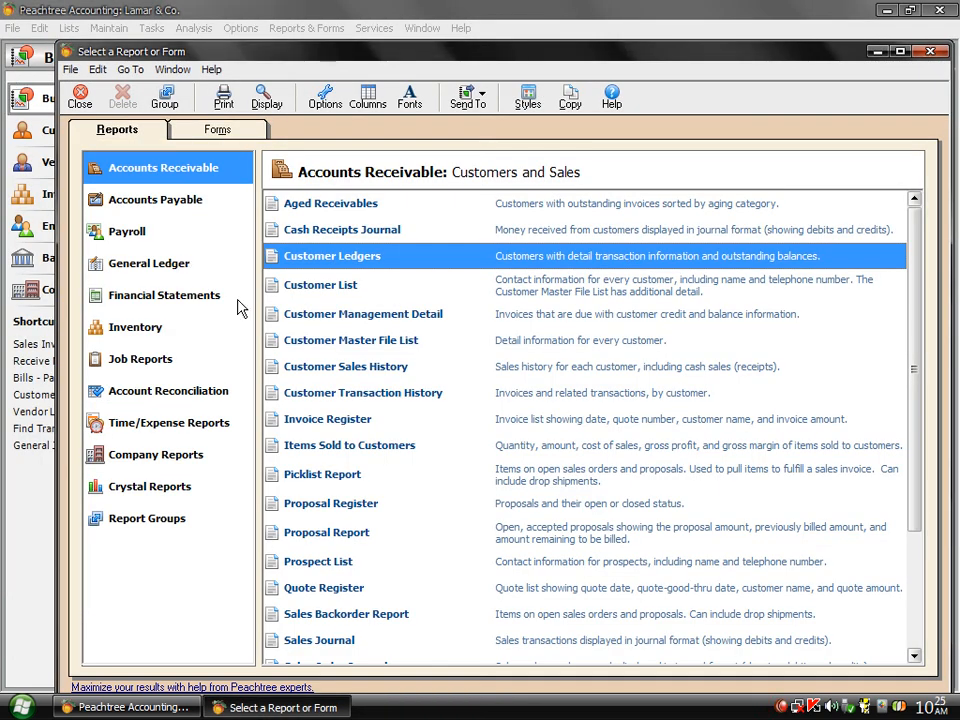
{"action": "double_click", "coordinate": [316, 422]}
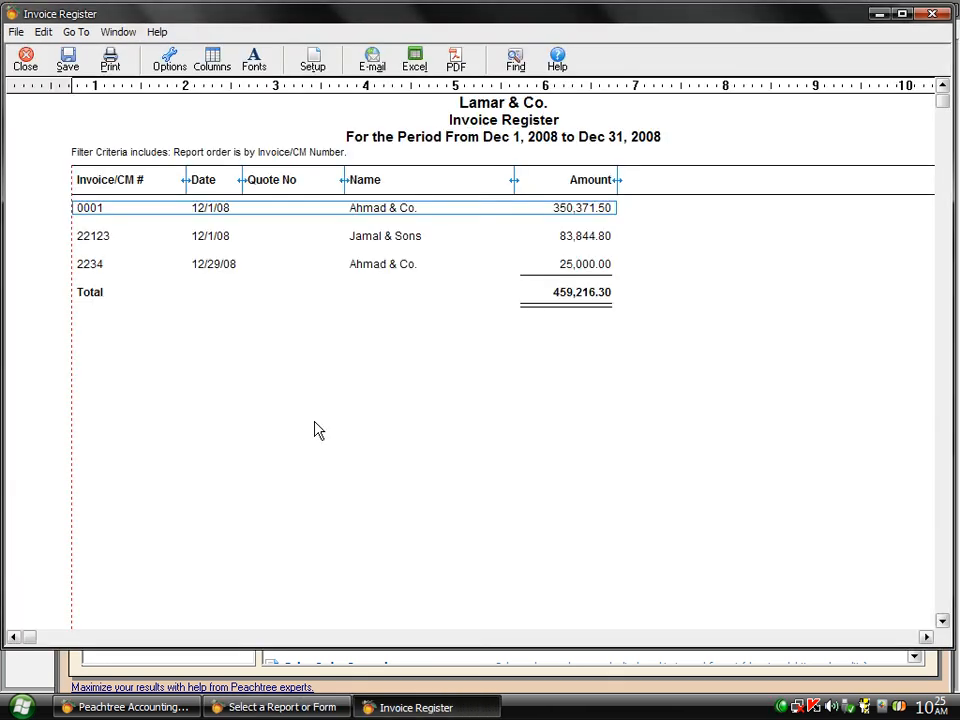
{"action": "left_click", "coordinate": [380, 263]}
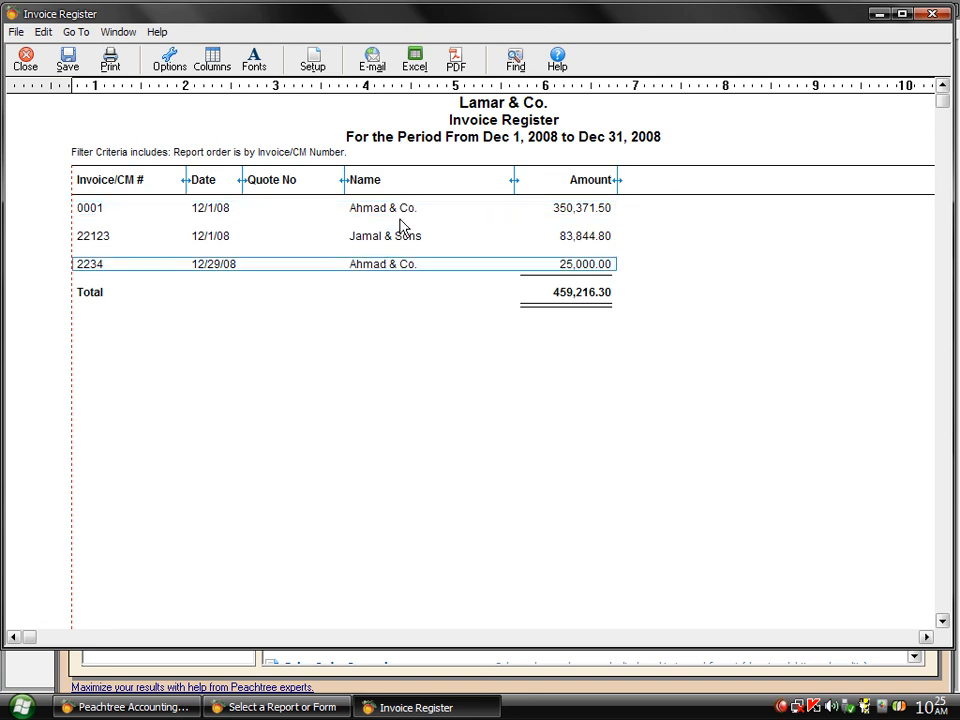